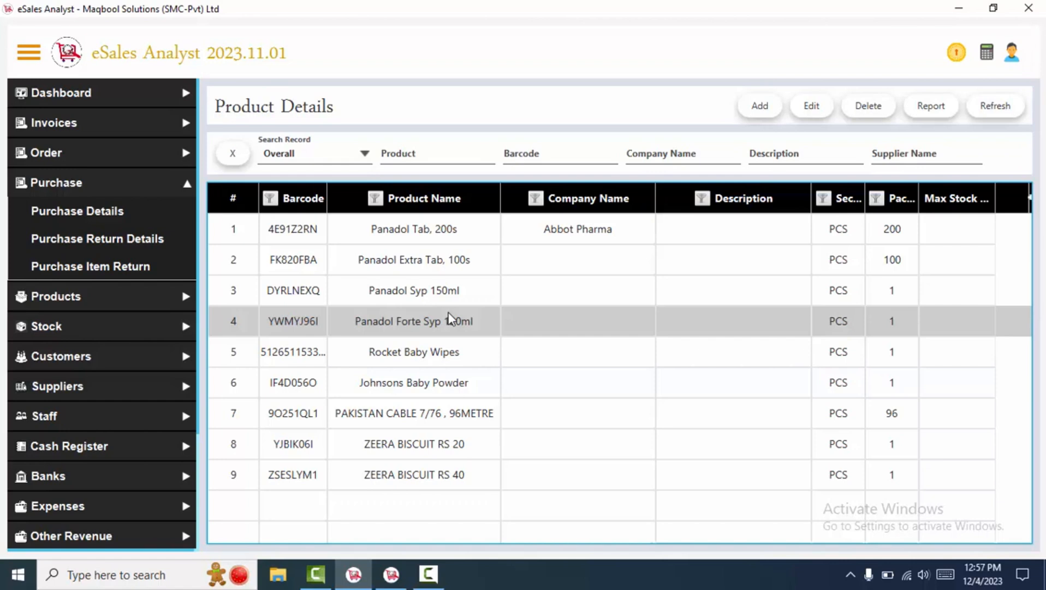
# Step: Open Panadol Tab, 200s for editing, examine its opening stock quantity, purchase price and sale price, and close the form
pyautogui.click(554, 233)
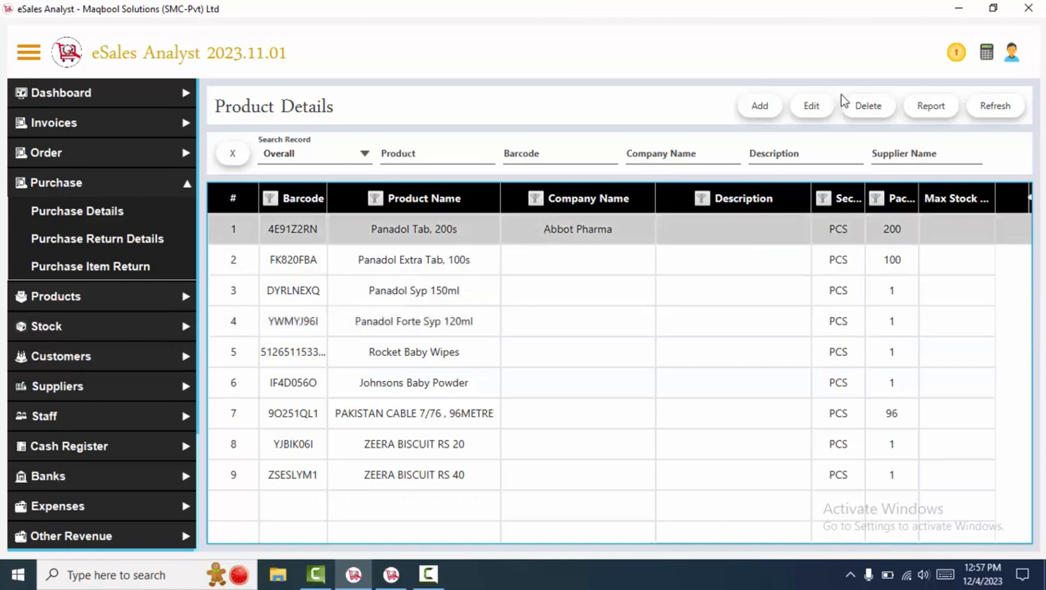
pyautogui.click(812, 106)
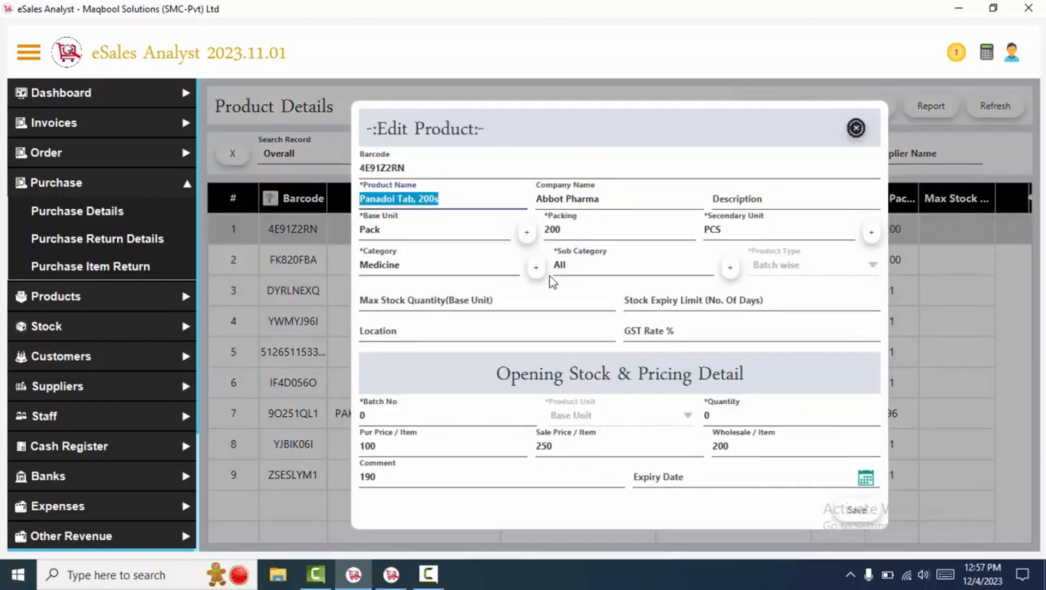
pyautogui.click(509, 375)
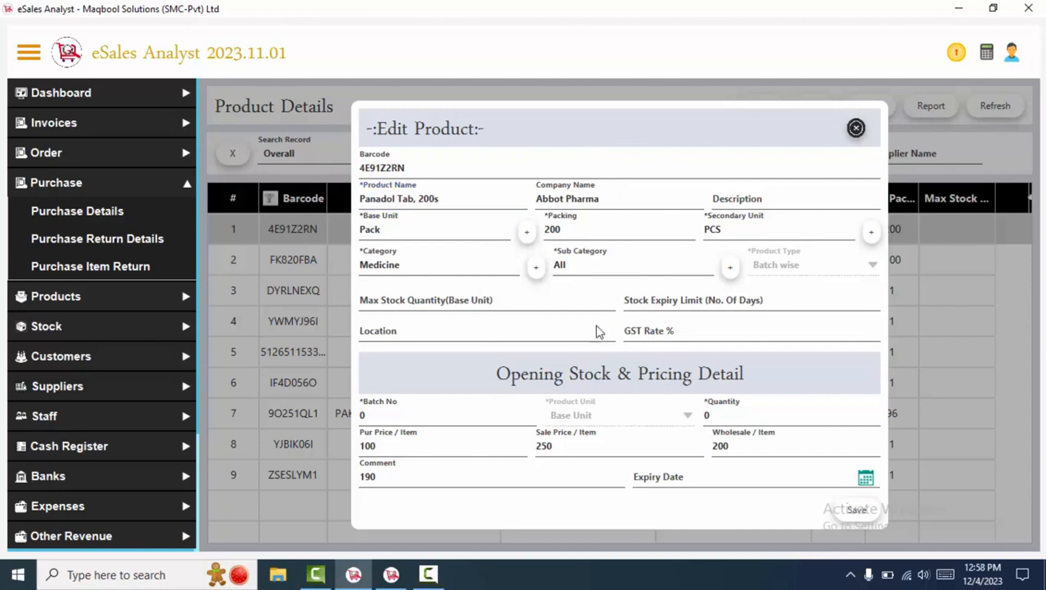
pyautogui.click(755, 414)
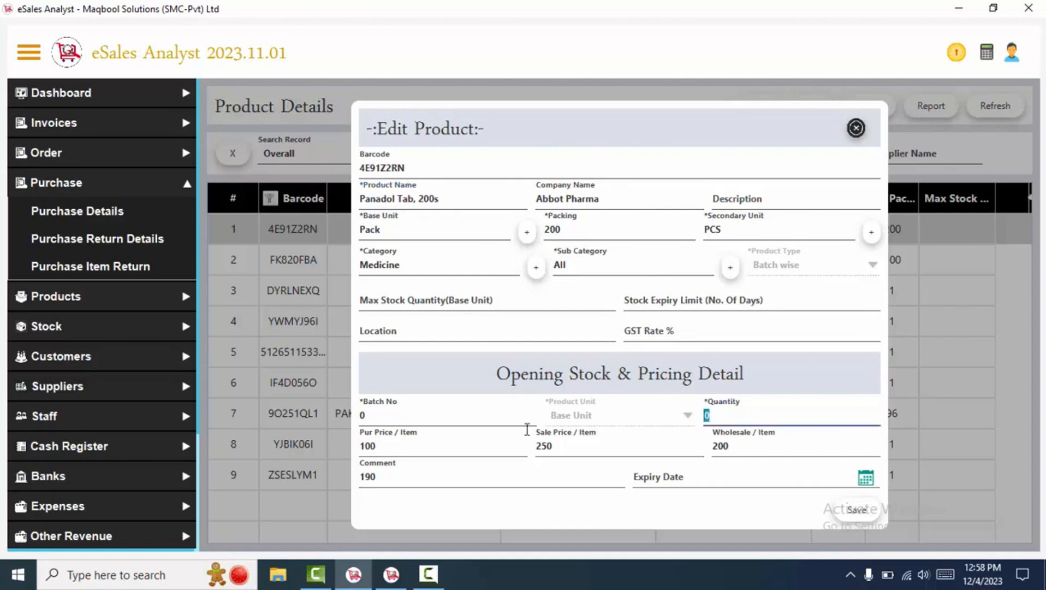
pyautogui.click(474, 442)
pyautogui.click(558, 443)
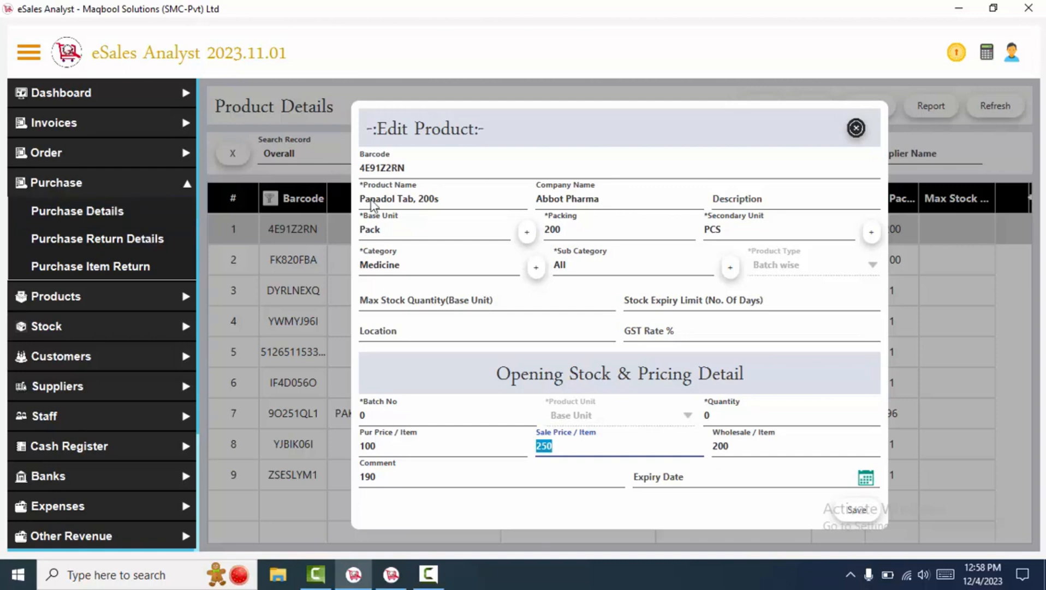
pyautogui.click(445, 437)
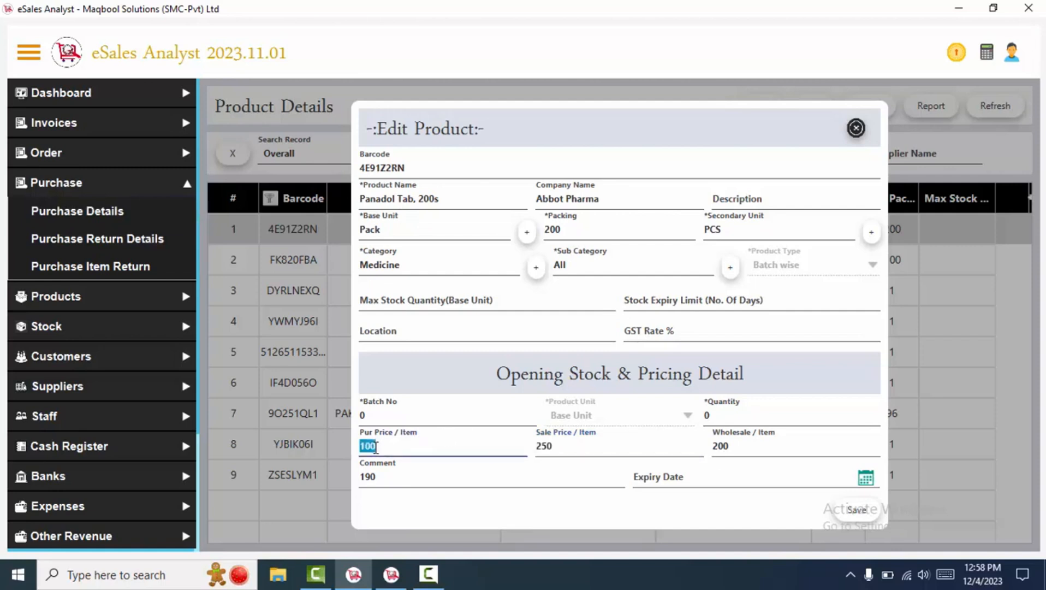
pyautogui.click(559, 445)
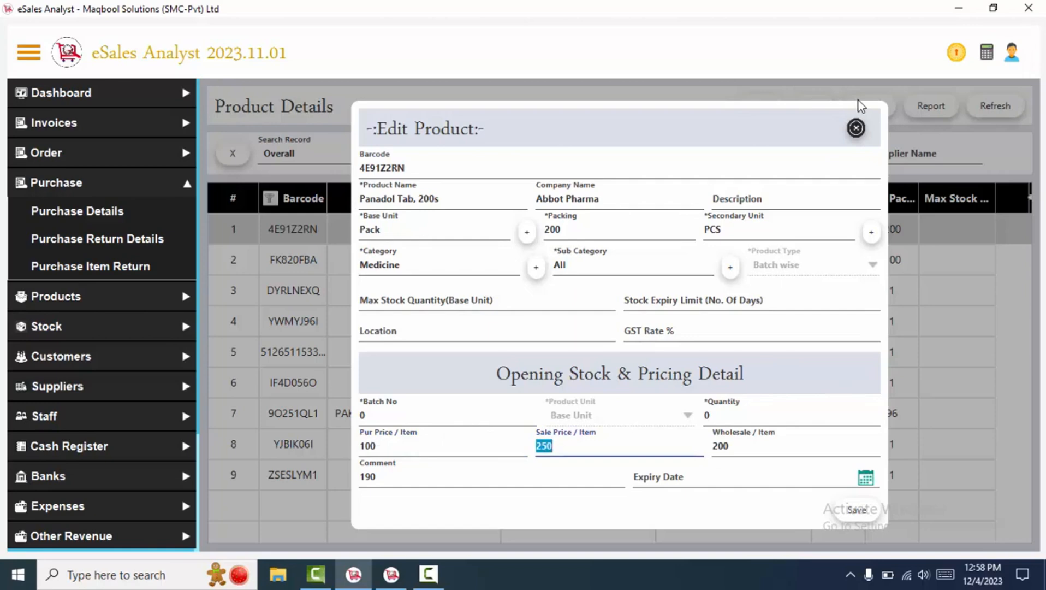
pyautogui.click(855, 128)
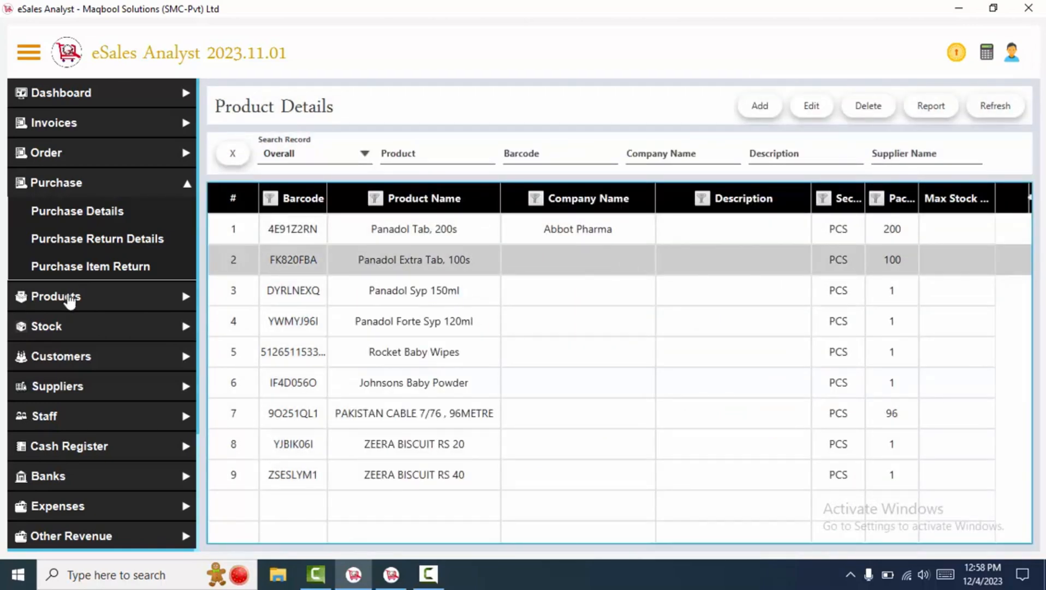
# Step: Reload the product details list and show the Overall records
pyautogui.click(65, 296)
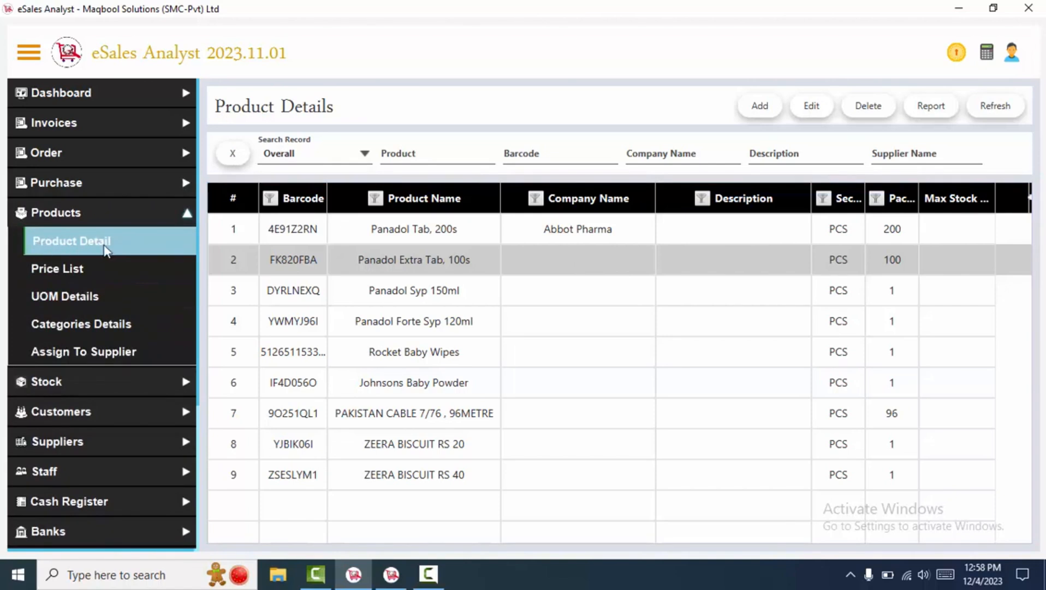
pyautogui.click(106, 249)
pyautogui.click(292, 160)
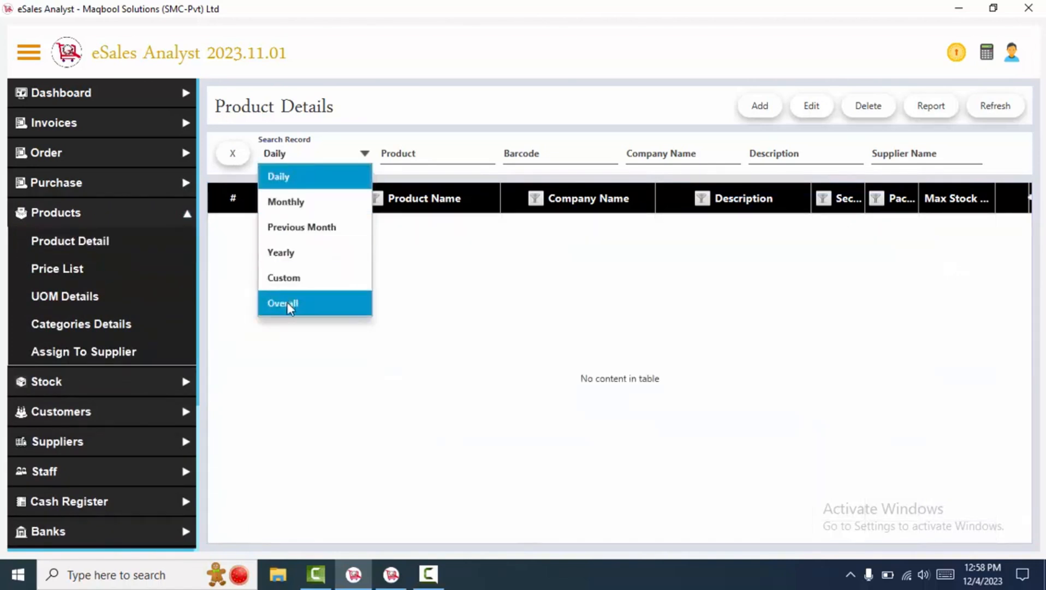
pyautogui.click(289, 303)
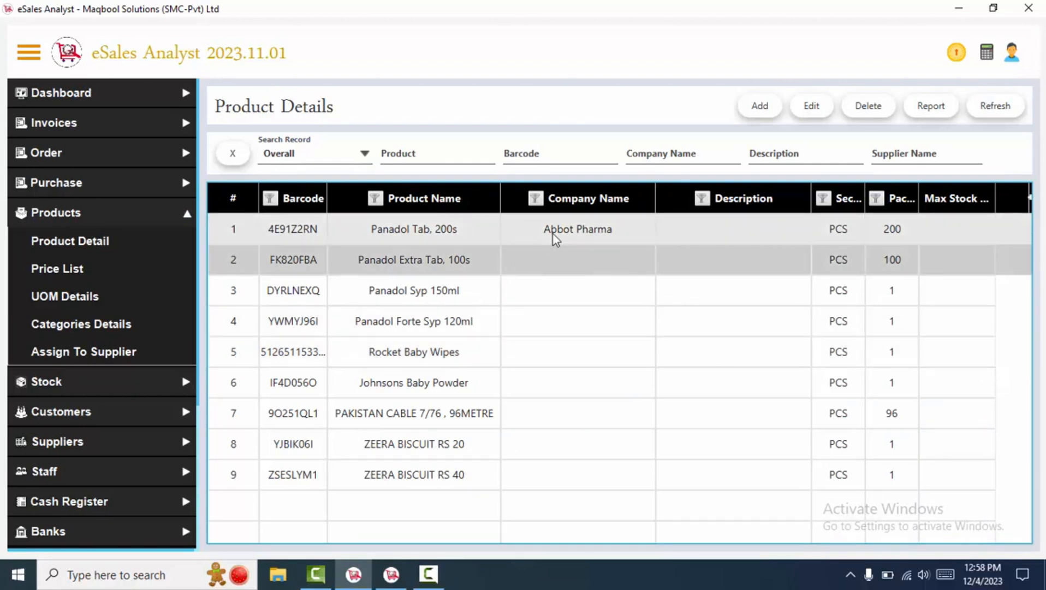
pyautogui.click(445, 160)
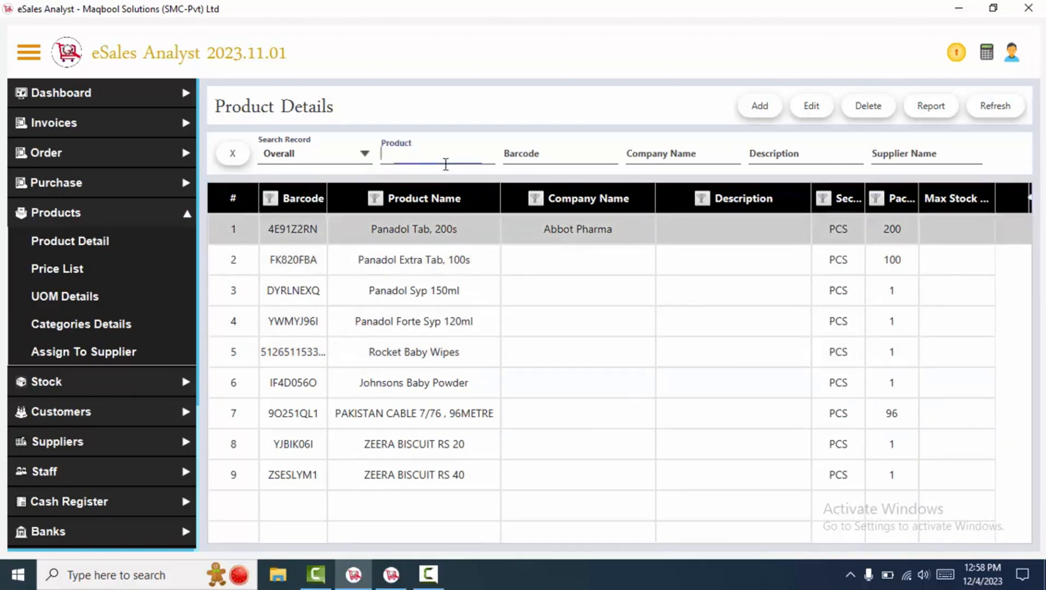
pyautogui.click(703, 161)
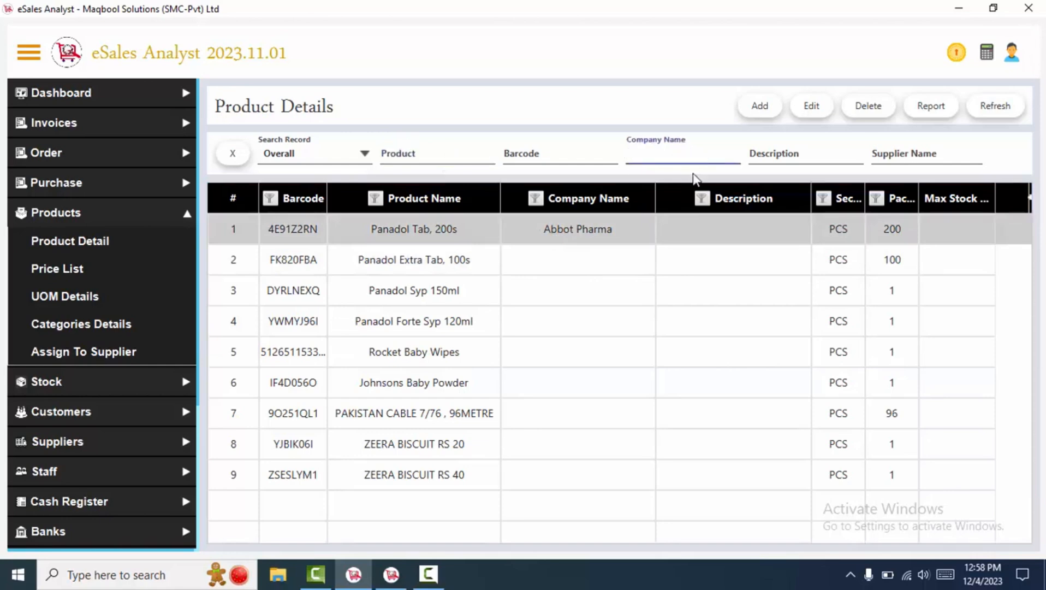
pyautogui.click(566, 381)
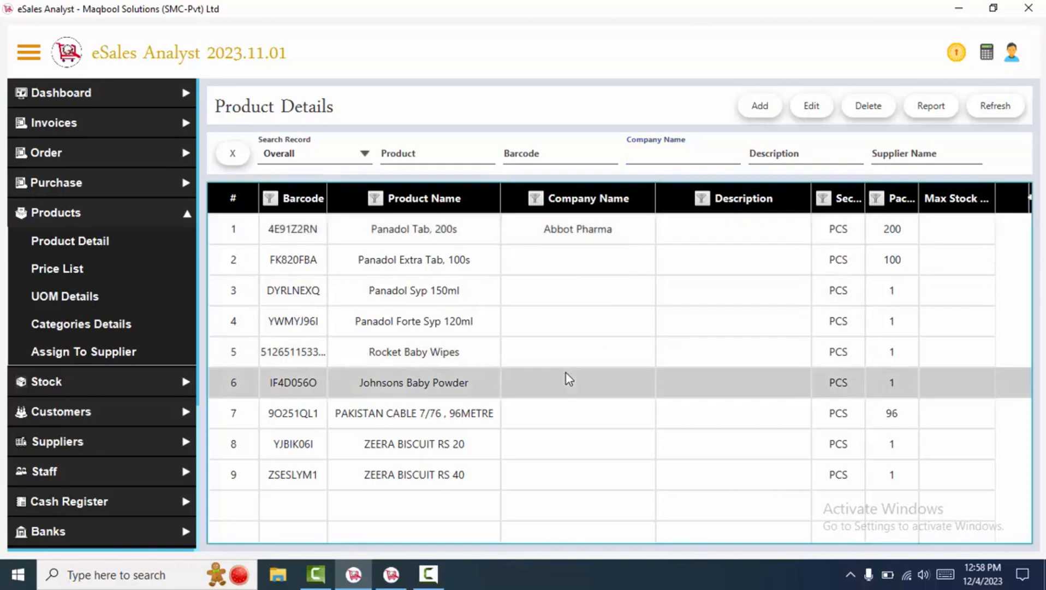
# Step: Open Panadol Tab, 200s for editing and set its batch number to inj 412 and quantity to 4
pyautogui.click(466, 234)
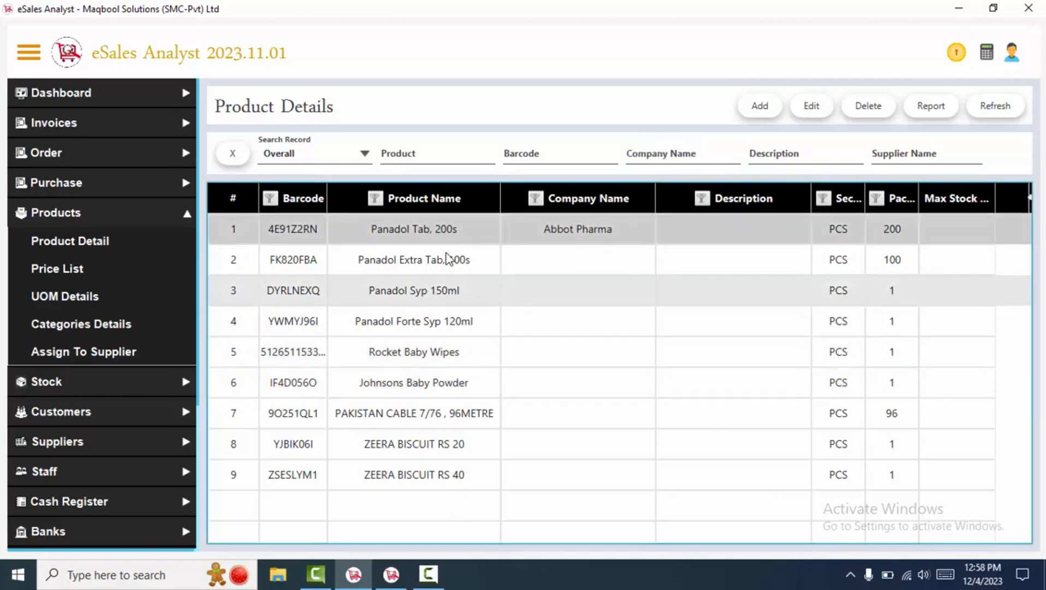
pyautogui.click(821, 107)
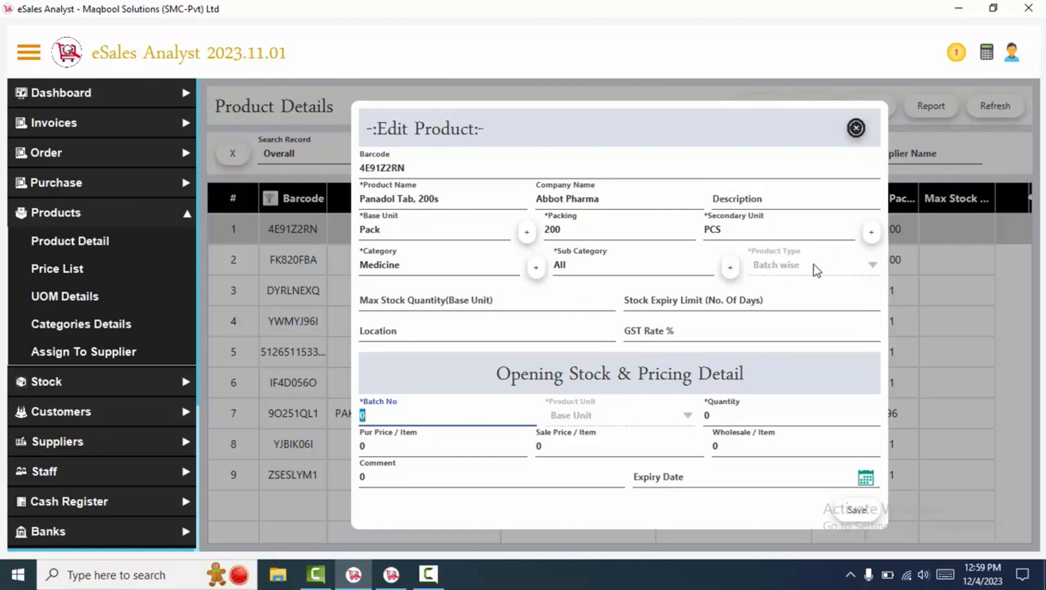
pyautogui.click(412, 406)
pyautogui.doubleClick(412, 405)
pyautogui.write('inj 412')
pyautogui.press('Tab')
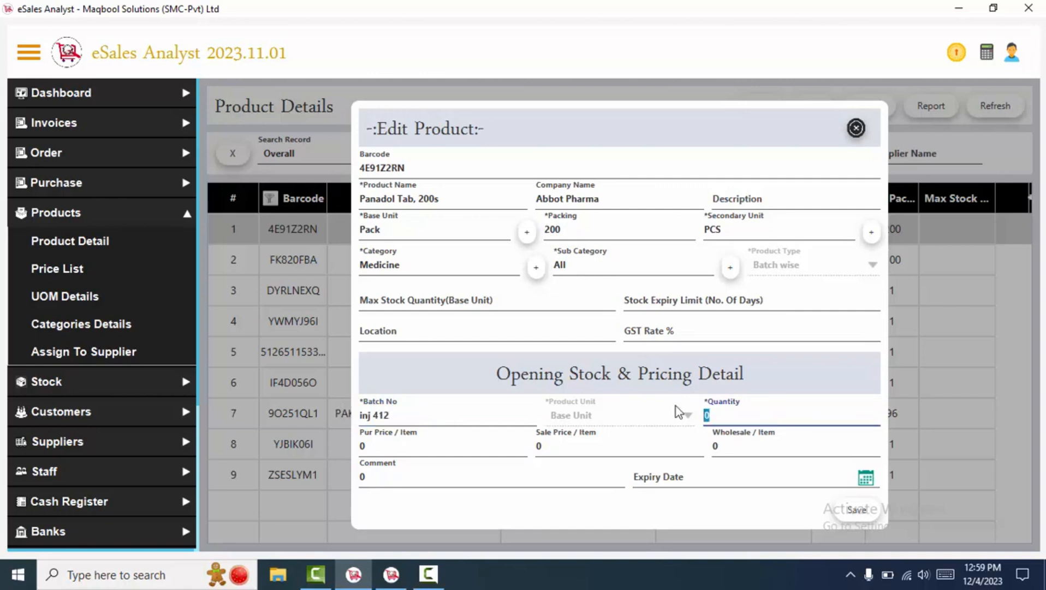
pyautogui.write('3')
# Step: Set the purchase price per item to 190 and the sale price per item to 260
pyautogui.doubleClick(490, 449)
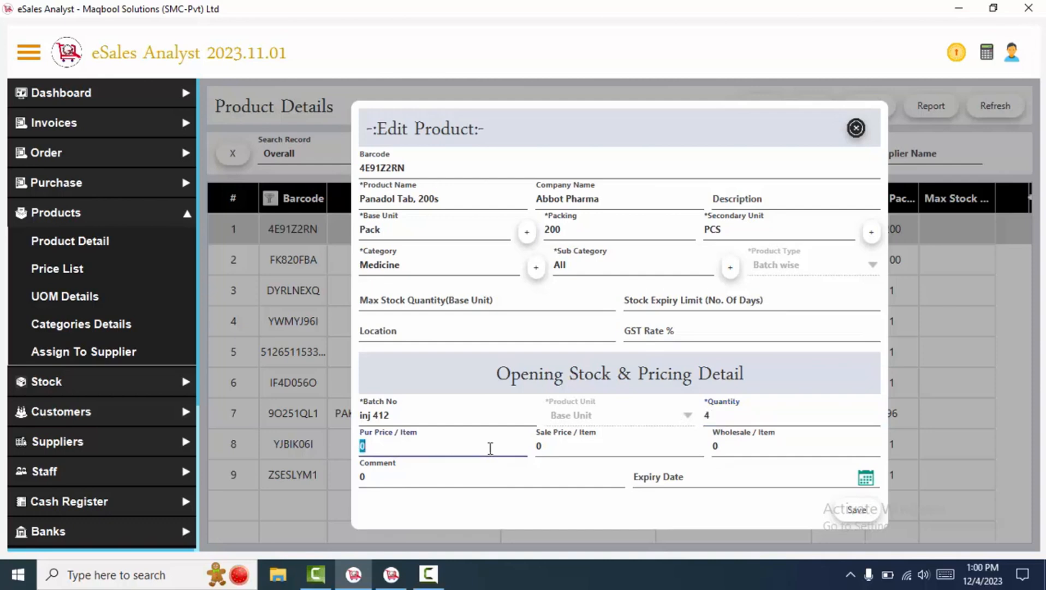
pyautogui.doubleClick(419, 450)
pyautogui.write('10')
pyautogui.press('BackSpace')
pyautogui.write('90')
pyautogui.press('Tab')
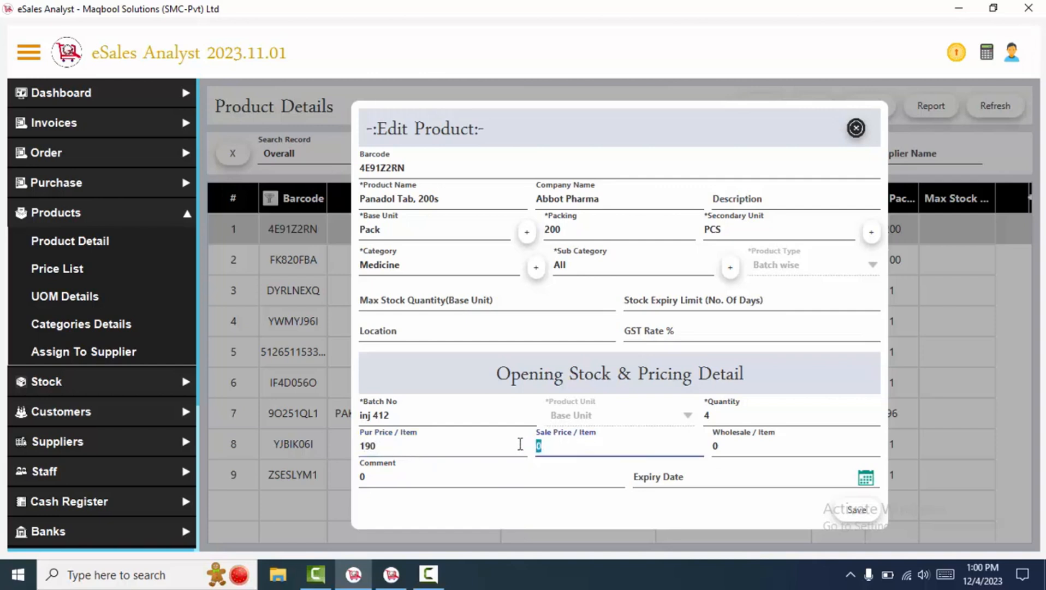
pyautogui.write('260')
pyautogui.press('Tab')
# Step: Set the wholesale price per item to 230 and enter 220 as the comment
pyautogui.click(463, 473)
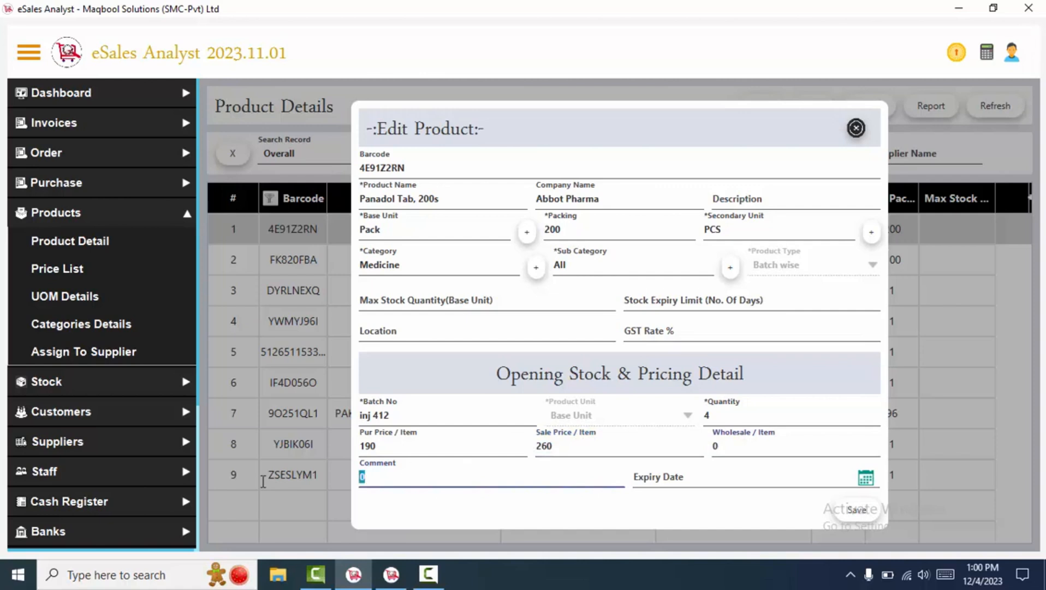
pyautogui.click(816, 454)
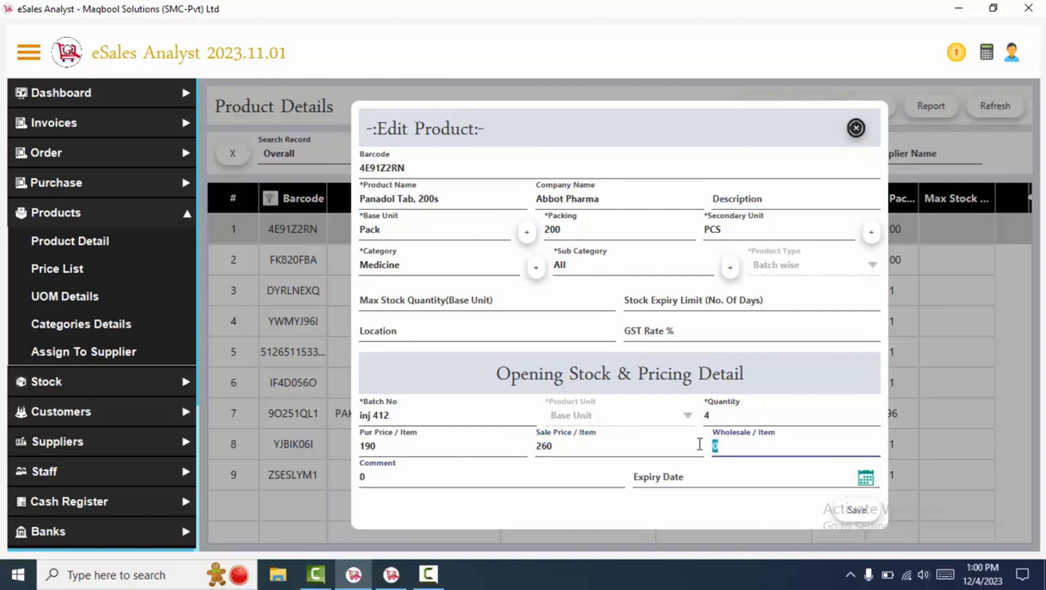
pyautogui.write('230')
pyautogui.press('Tab')
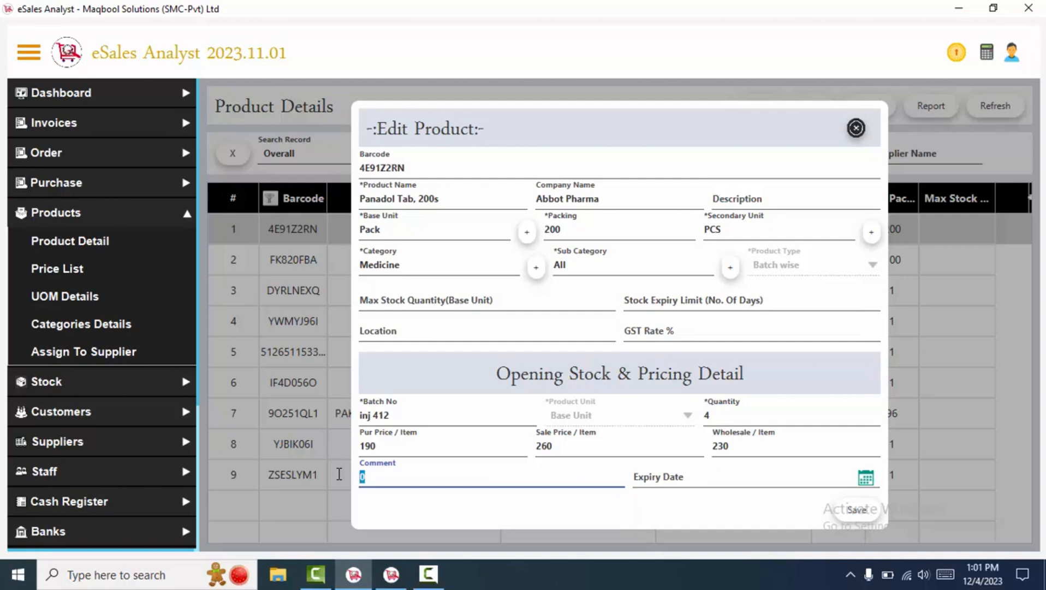
pyautogui.write('220')
pyautogui.click(585, 451)
pyautogui.click(754, 436)
pyautogui.click(404, 511)
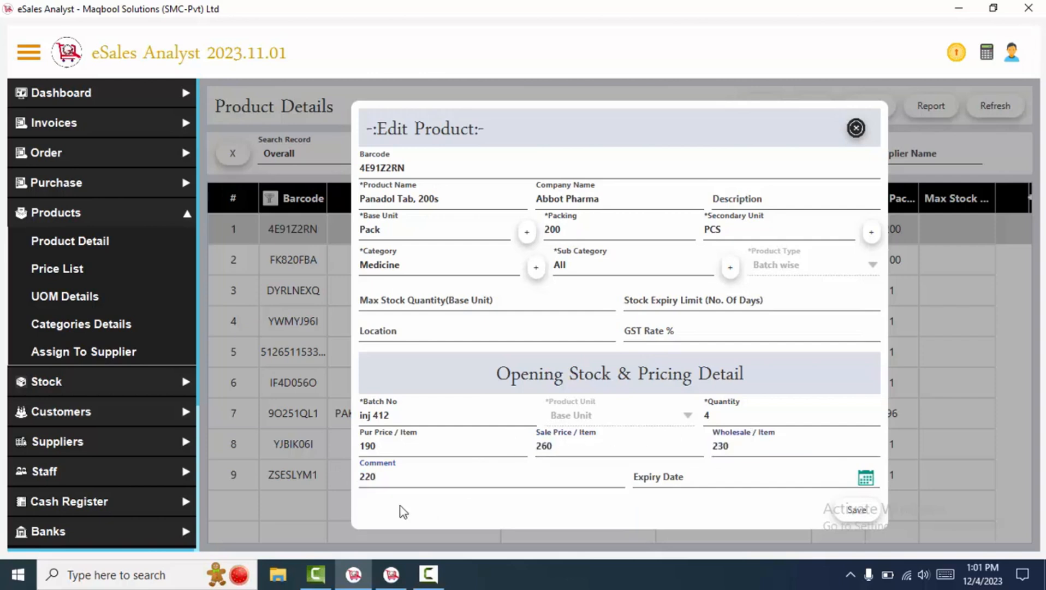
# Step: Change the sale price per item to 300 and the comment to 490
pyautogui.click(398, 483)
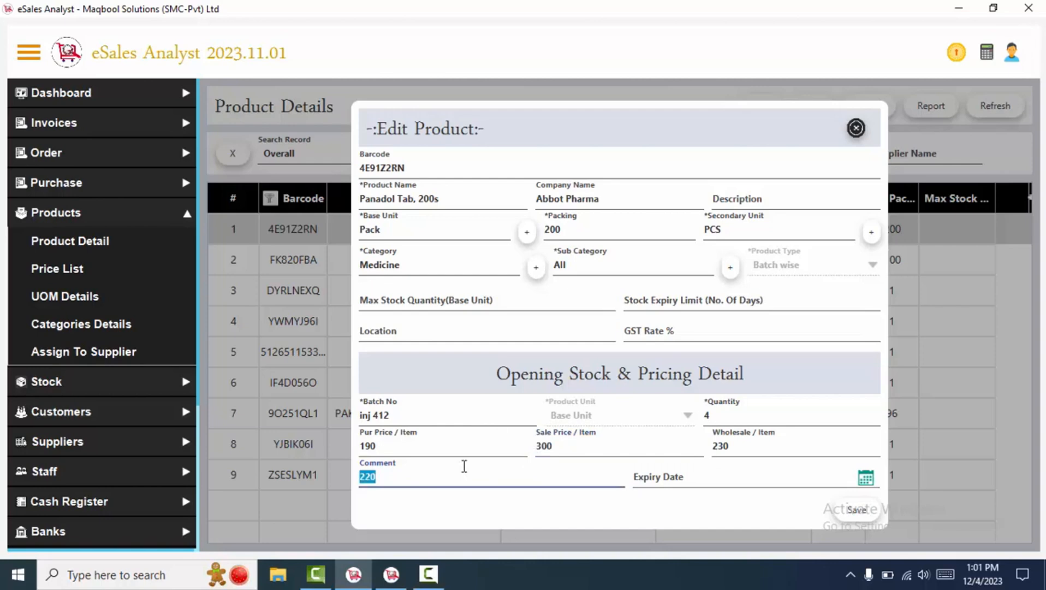
pyautogui.write('590')
pyautogui.press('BackSpace')
pyautogui.press('BackSpace')
pyautogui.press('BackSpace')
pyautogui.write('490')
pyautogui.moveTo(378, 480); pyautogui.dragTo(329, 464)
pyautogui.click(401, 470)
pyautogui.moveTo(411, 469); pyautogui.dragTo(357, 473)
pyautogui.moveTo(750, 450); pyautogui.dragTo(695, 443)
pyautogui.click(582, 471)
pyautogui.click(546, 471)
# Step: Set the expiry date to 10/05/2024 and save the edited product
pyautogui.press('Tab')
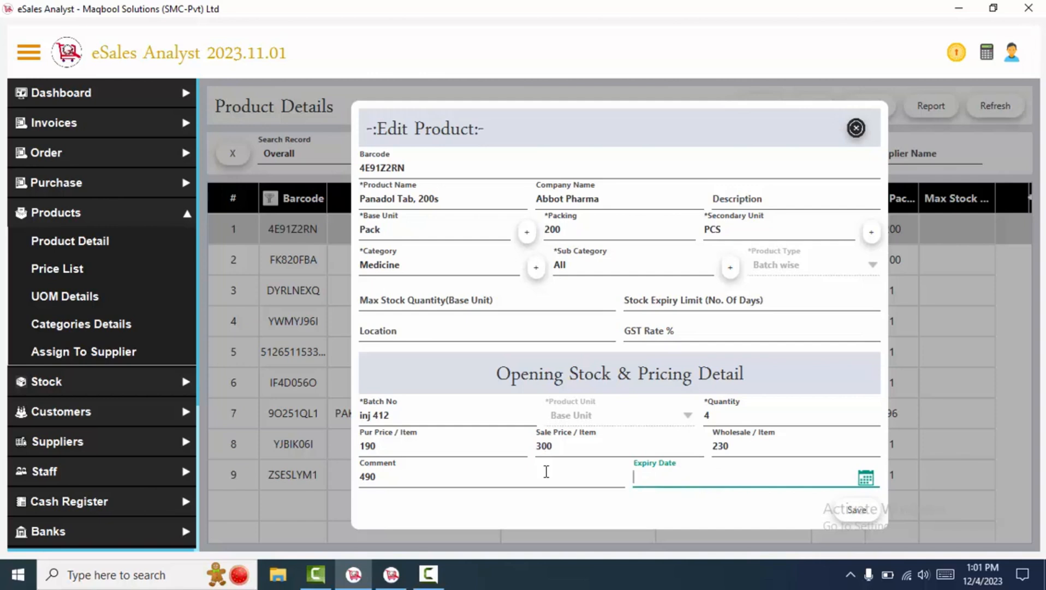
pyautogui.write('10/05/1024')
pyautogui.moveTo(693, 481); pyautogui.dragTo(634, 476)
pyautogui.click(644, 500)
pyautogui.click(650, 498)
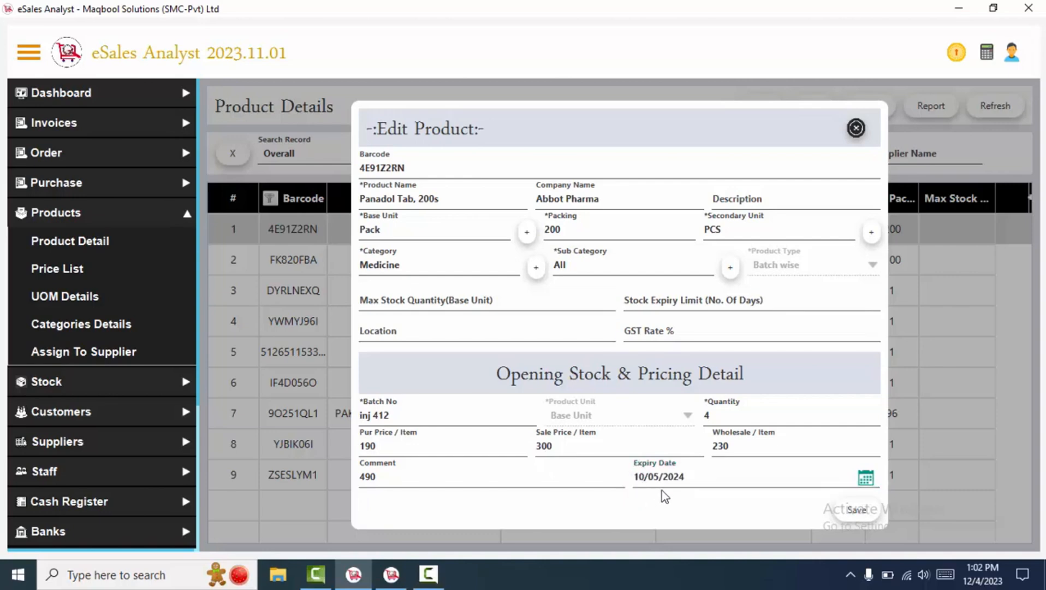
pyautogui.doubleClick(653, 476)
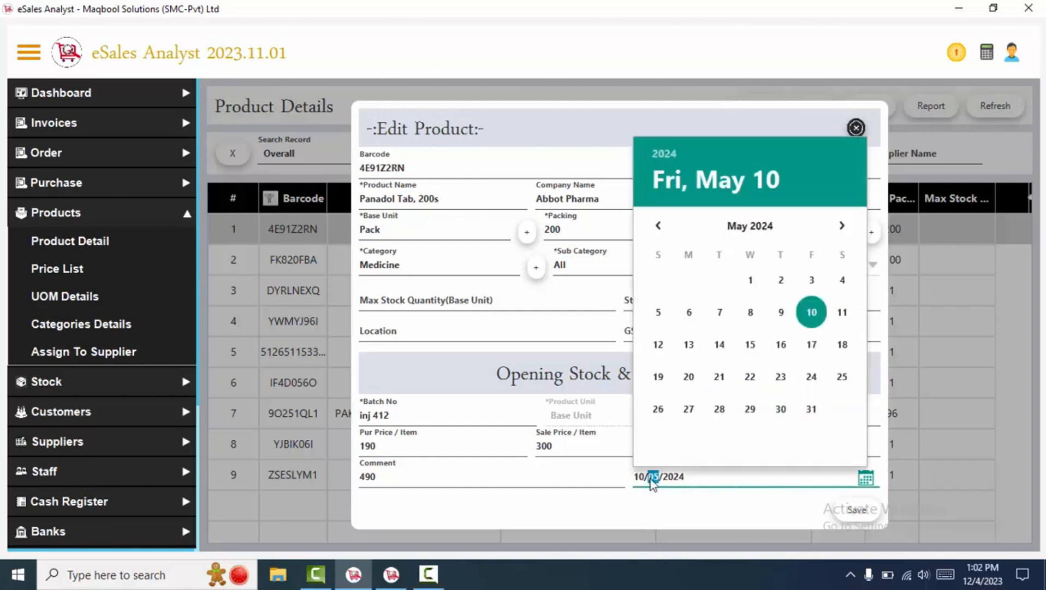
pyautogui.click(685, 523)
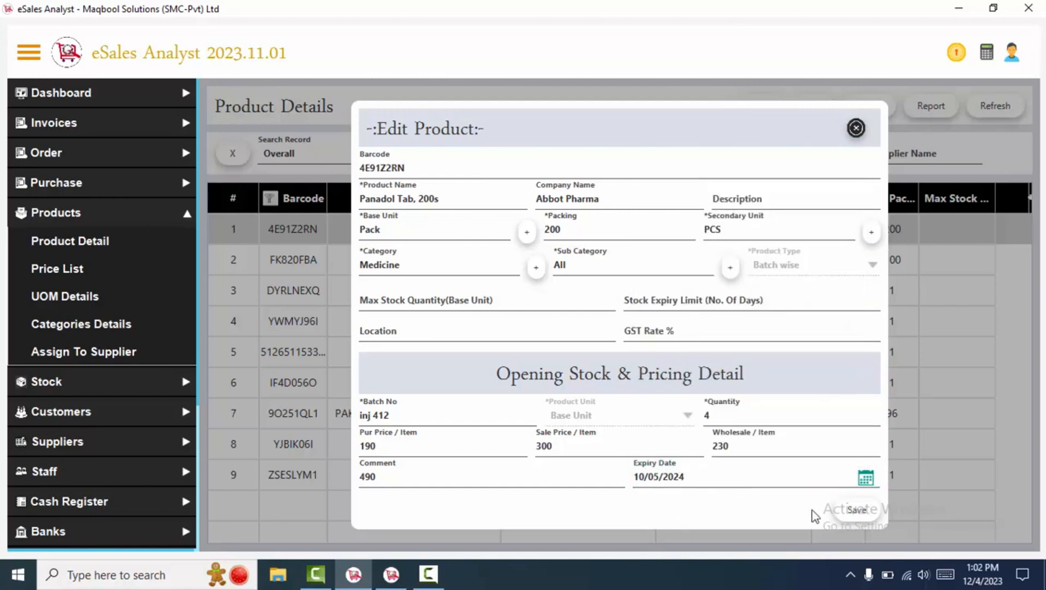
pyautogui.click(858, 514)
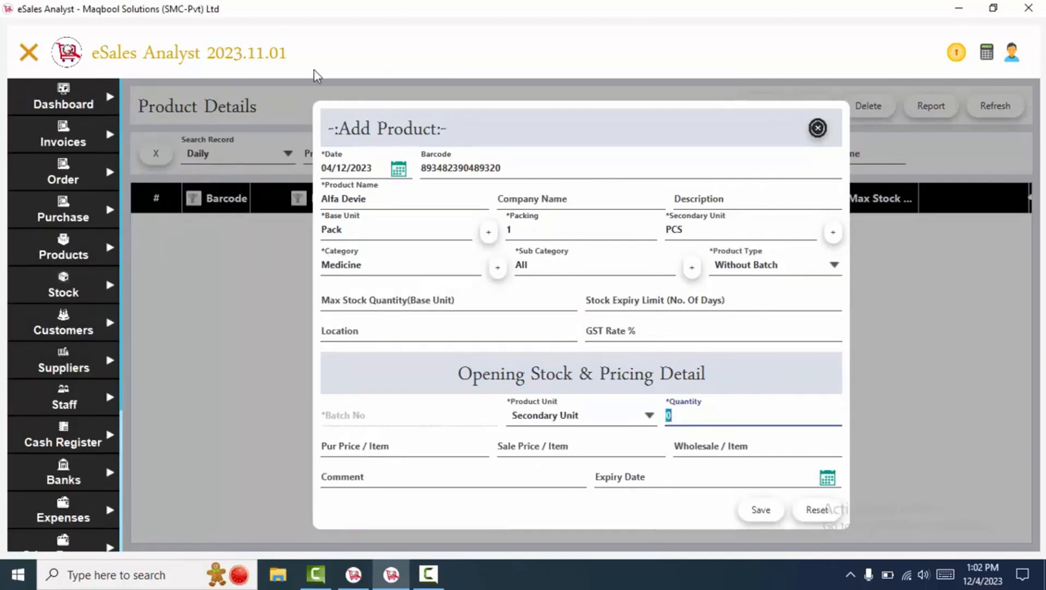
# Step: In the new product form for Alfa Devie, set the opening stock quantity to 20
pyautogui.click(385, 190)
pyautogui.click(723, 415)
pyautogui.write('20')
# Step: Examine the purchase, sale and wholesale price fields, the comment field and the product unit options
pyautogui.click(399, 448)
pyautogui.click(518, 449)
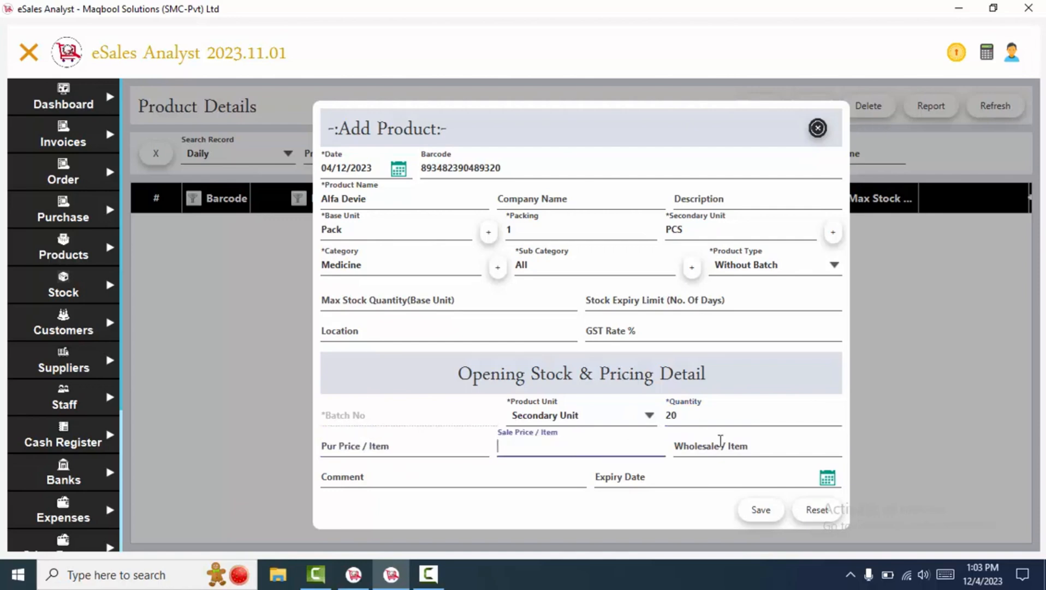
pyautogui.click(720, 445)
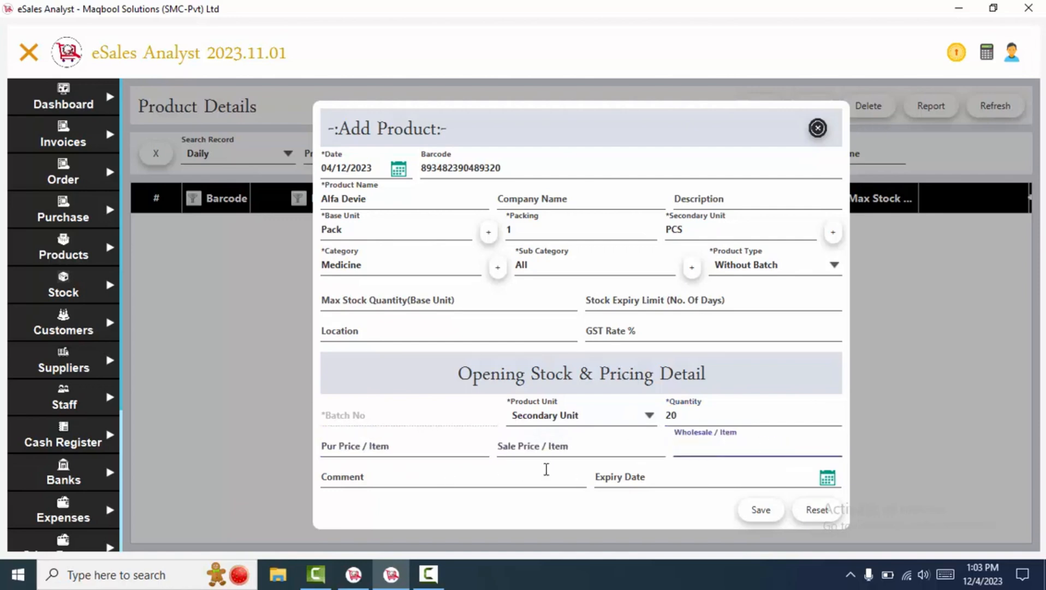
pyautogui.click(436, 484)
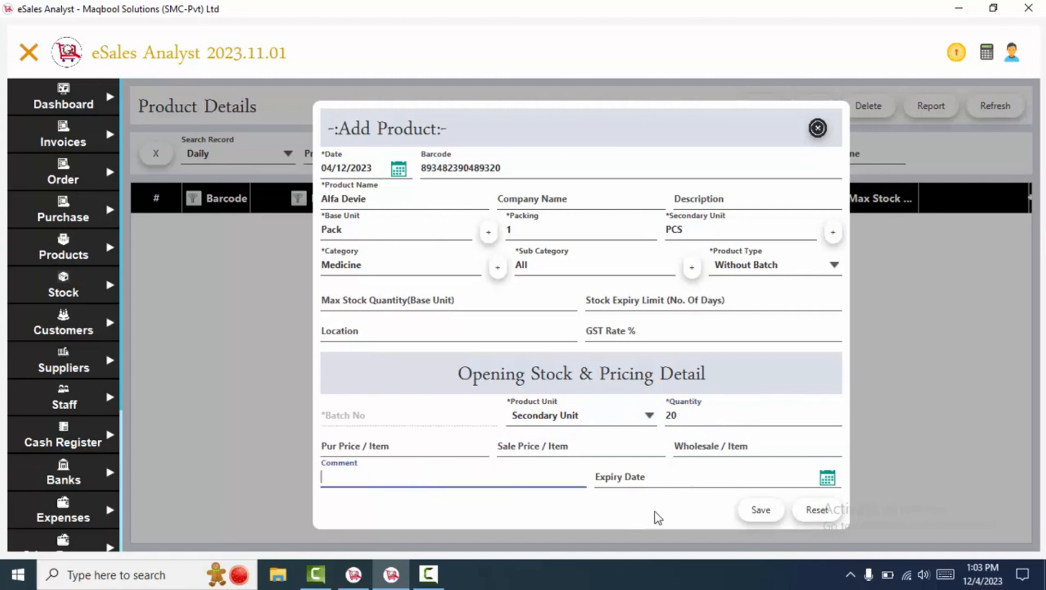
pyautogui.click(658, 518)
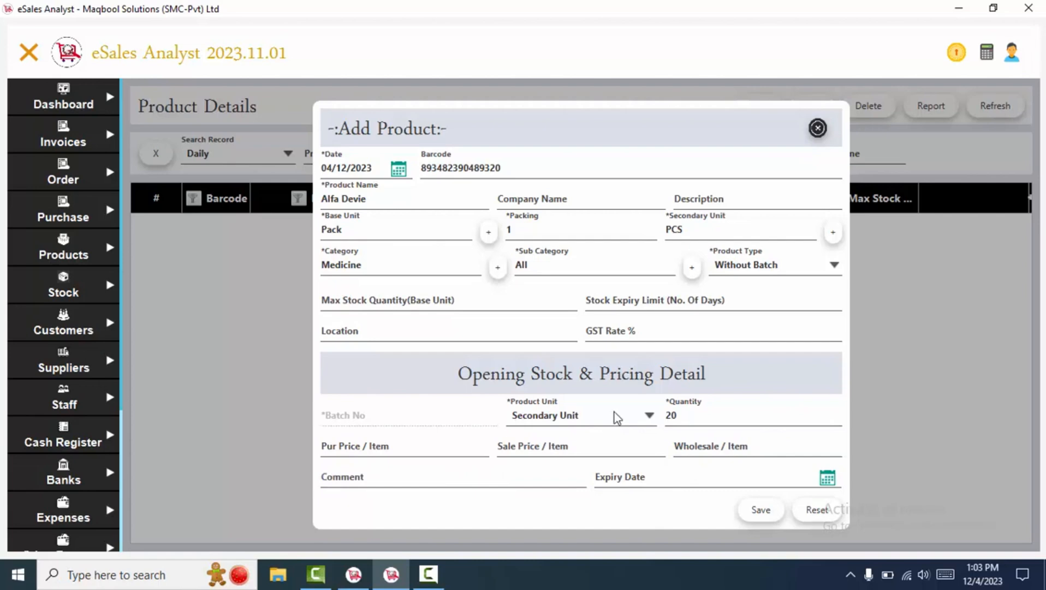
pyautogui.click(574, 417)
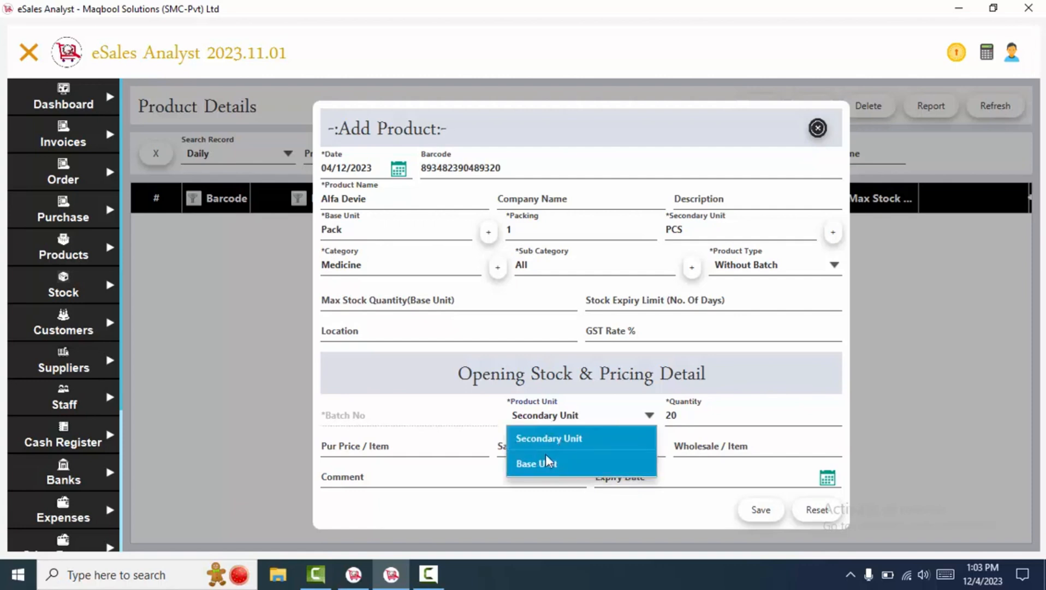
pyautogui.click(551, 510)
# Step: Name the new product ZEESHAN CABLE 76S and set its packing to 76
pyautogui.click(536, 229)
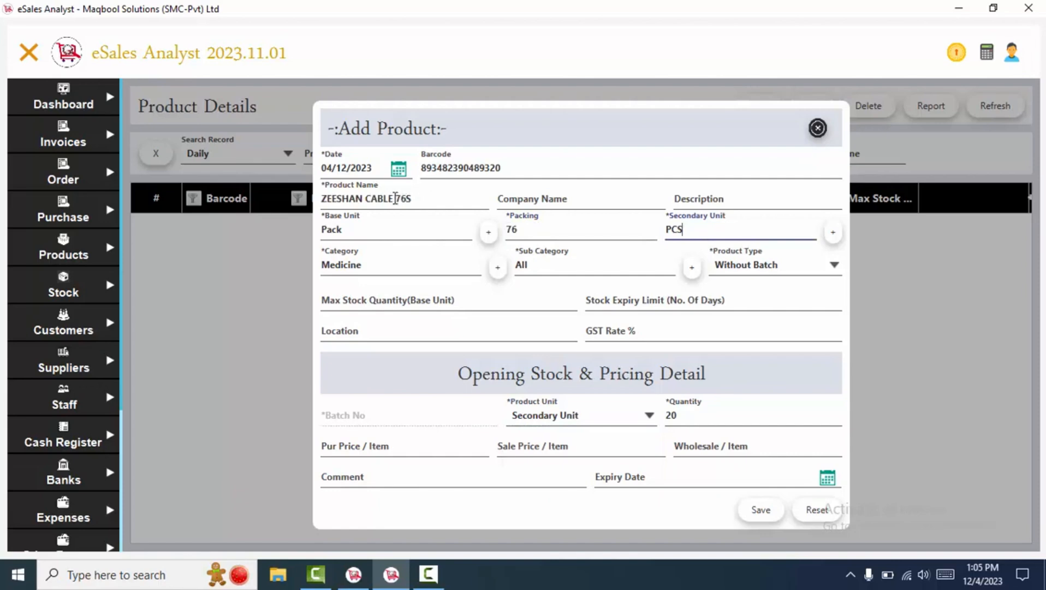
# Step: Switch the opening stock's product unit to Base Unit and back to Secondary Unit, checking the name and secondary unit
pyautogui.moveTo(396, 198); pyautogui.dragTo(423, 199)
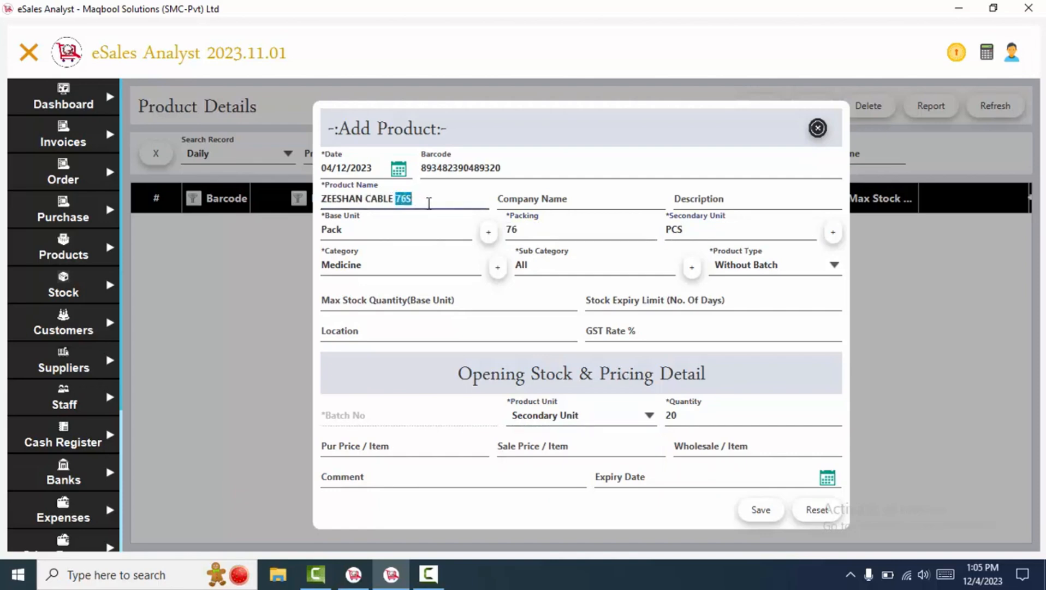
pyautogui.click(671, 413)
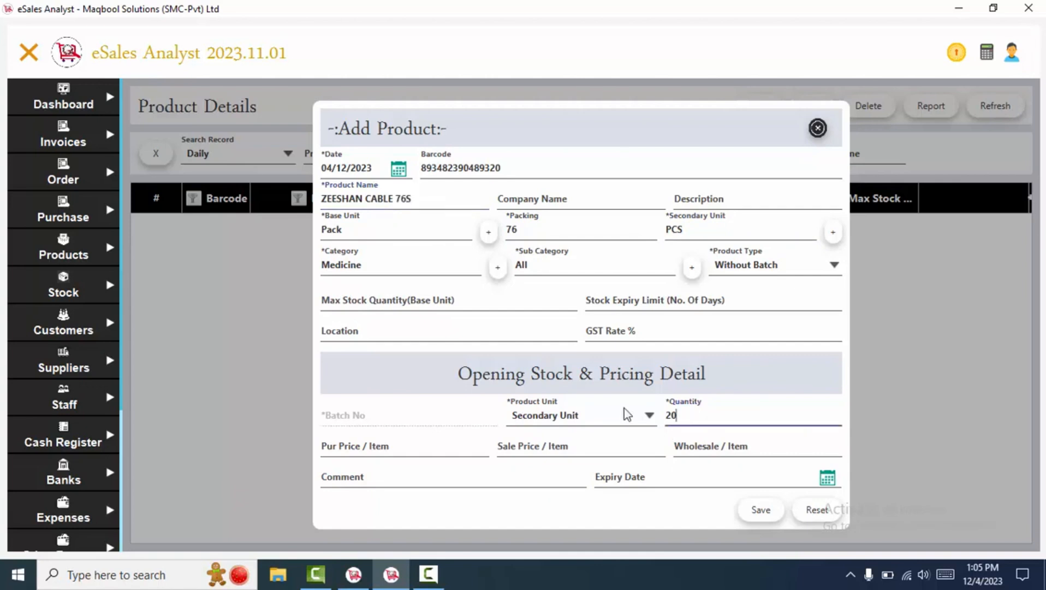
pyautogui.click(562, 424)
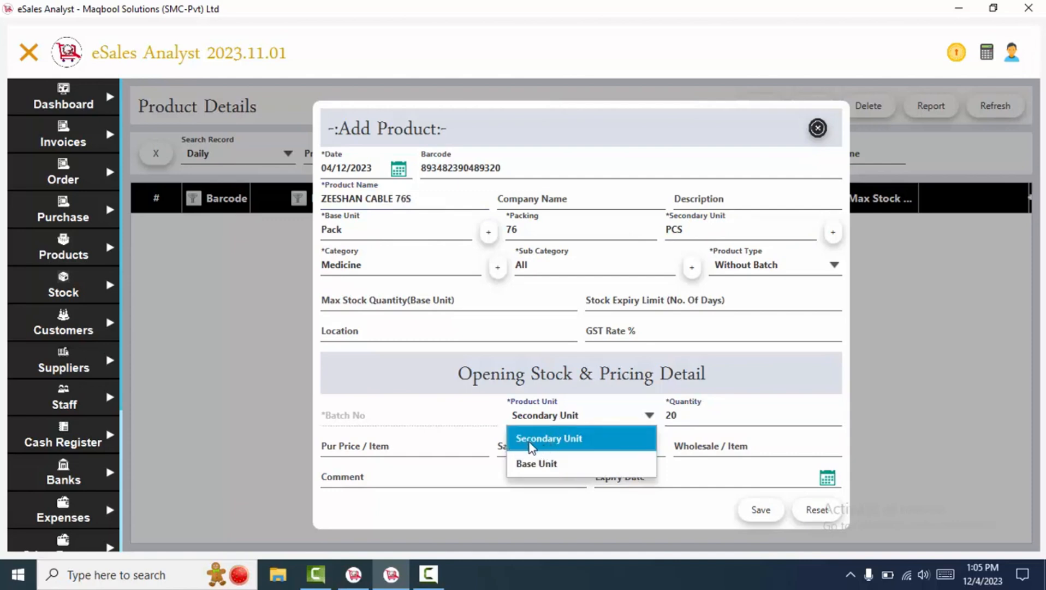
pyautogui.click(535, 463)
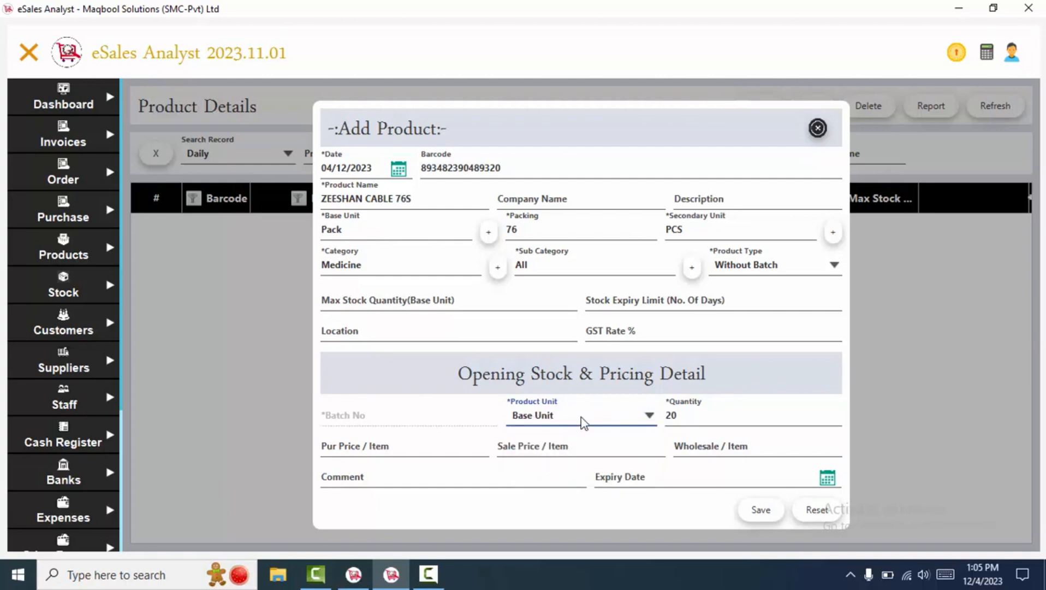
pyautogui.click(428, 447)
pyautogui.click(546, 445)
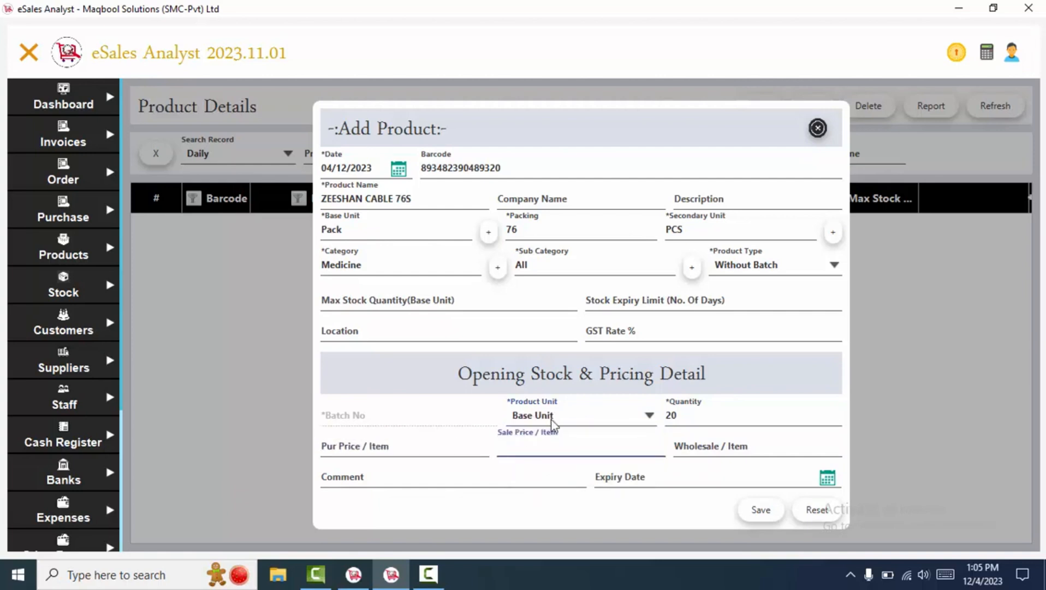
pyautogui.click(550, 419)
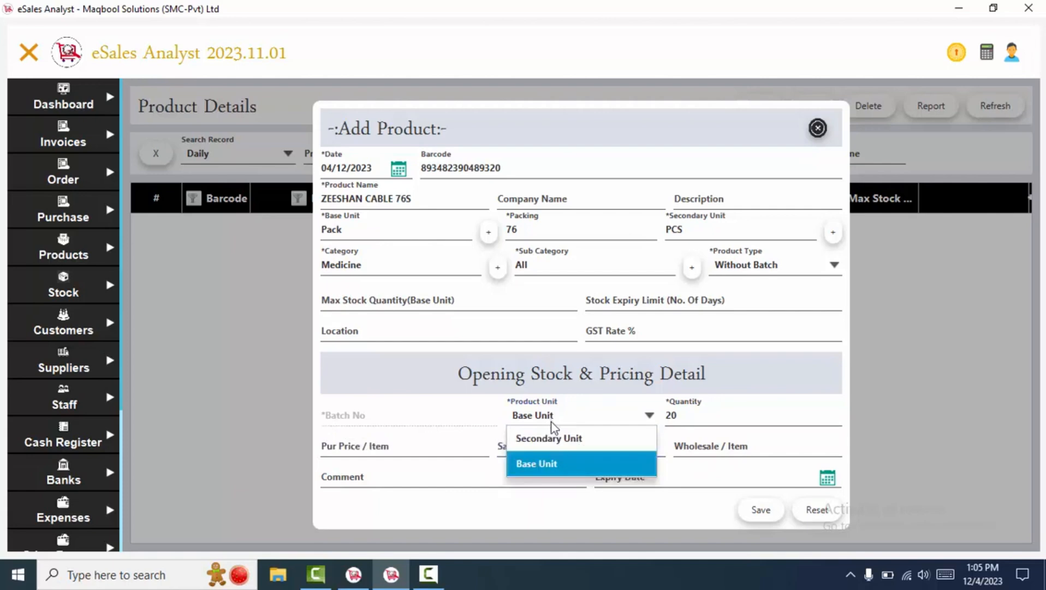
pyautogui.click(526, 440)
pyautogui.click(729, 220)
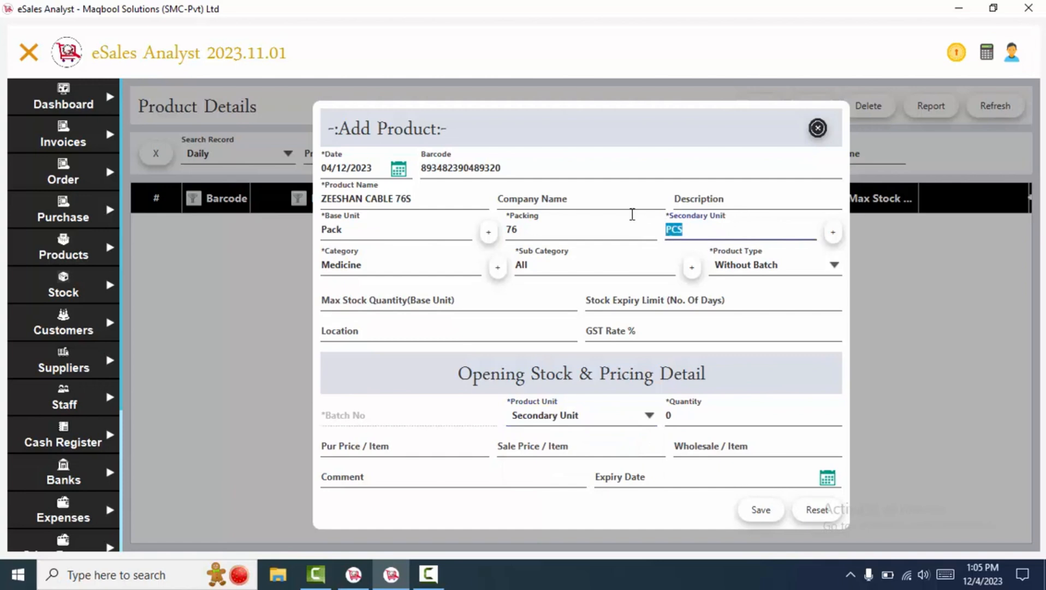
# Step: Set the opening stock's product unit to Base Unit and its quantity to 4
pyautogui.click(569, 430)
pyautogui.click(558, 463)
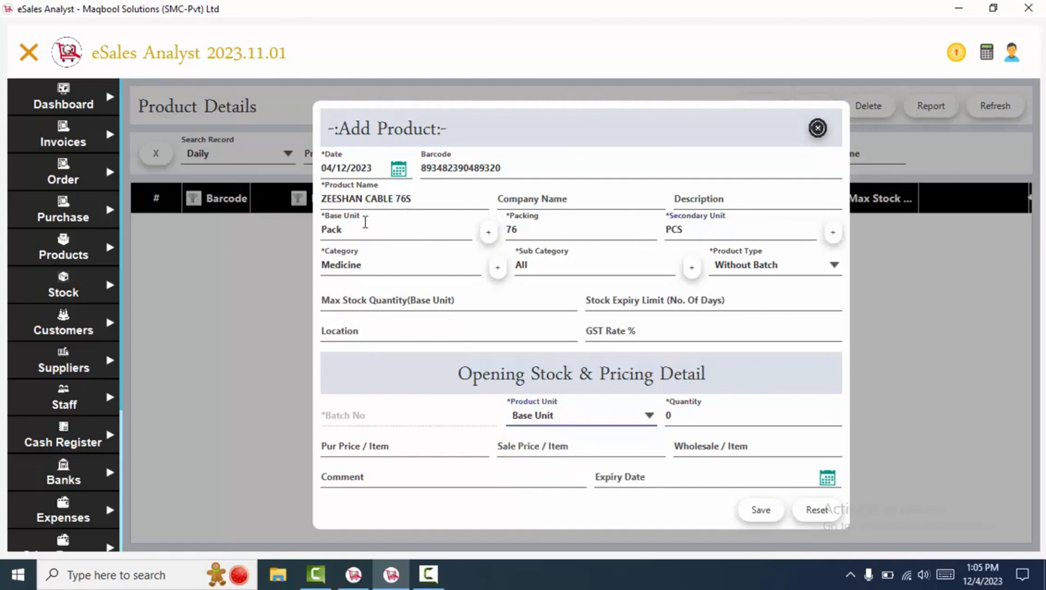
pyautogui.moveTo(365, 222); pyautogui.dragTo(287, 220)
pyautogui.click(364, 228)
pyautogui.moveTo(389, 228); pyautogui.dragTo(315, 230)
pyautogui.click(345, 232)
pyautogui.click(356, 231)
pyautogui.moveTo(689, 414); pyautogui.dragTo(626, 412)
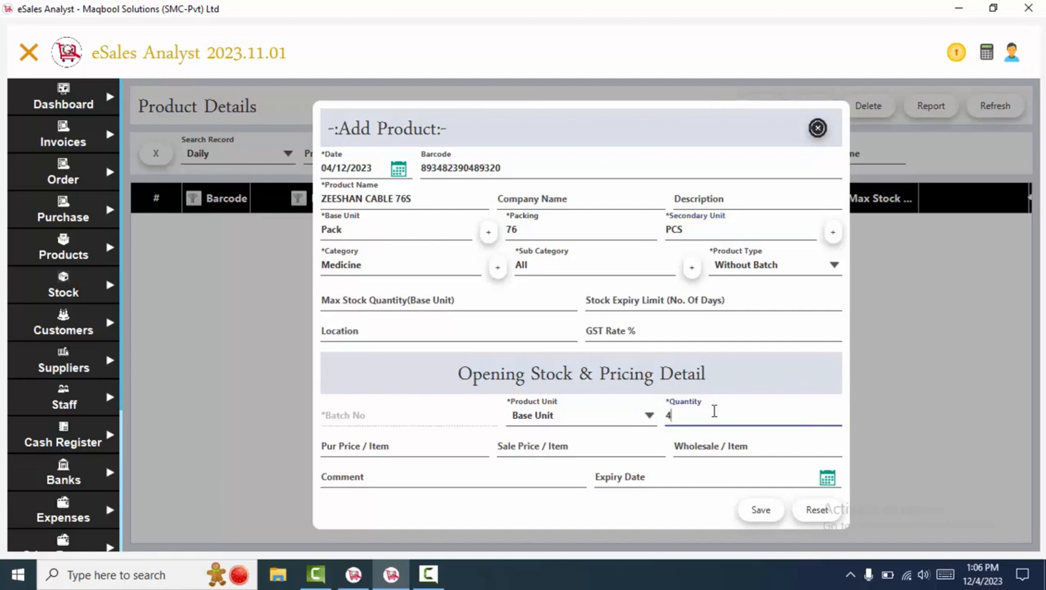
pyautogui.write('4')
# Step: Enter a purchase price of 1500 and a sale price of 2500 per base unit
pyautogui.click(412, 229)
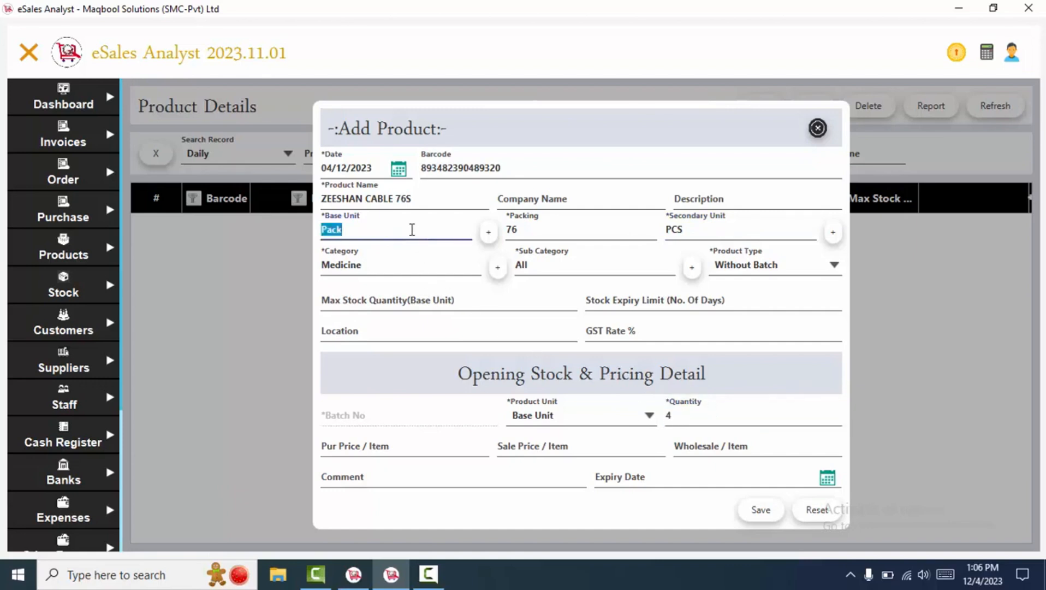
pyautogui.click(370, 453)
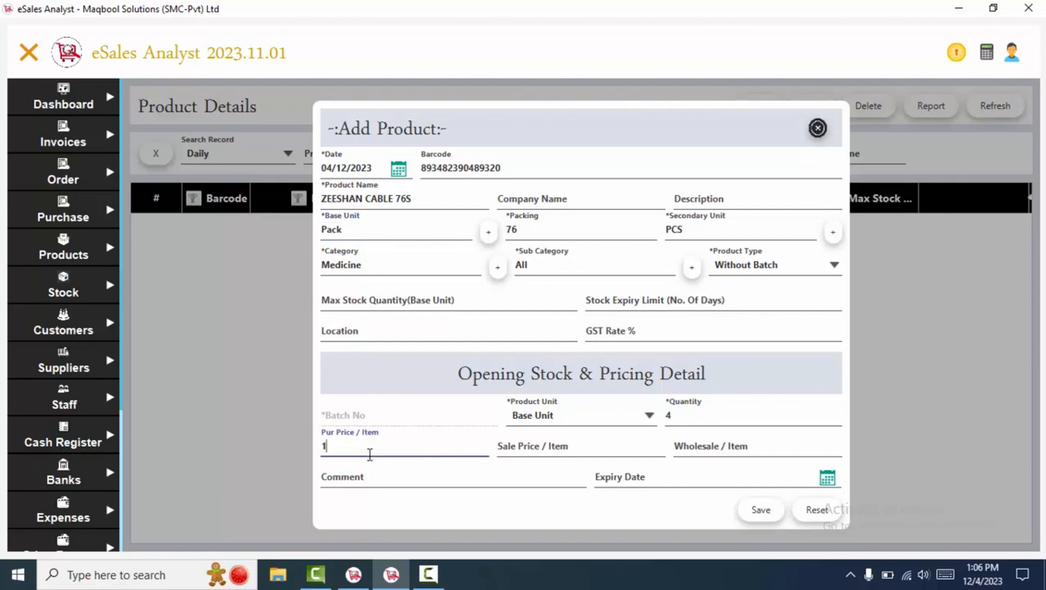
pyautogui.press('Tab')
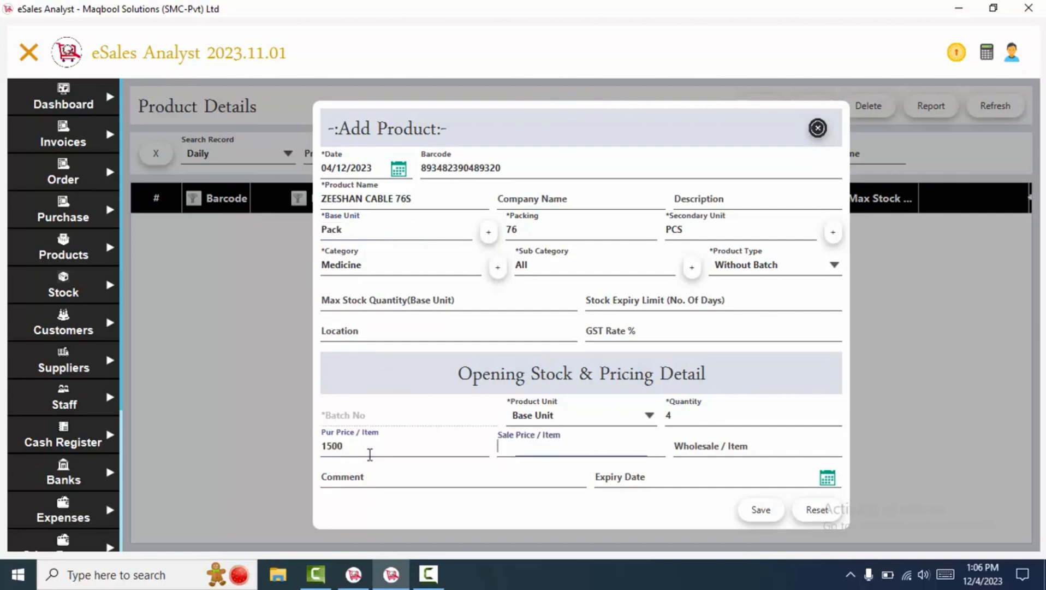
pyautogui.write('2500')
# Step: Set the opening stock's product unit to Secondary Unit and its quantity to 150
pyautogui.click(566, 418)
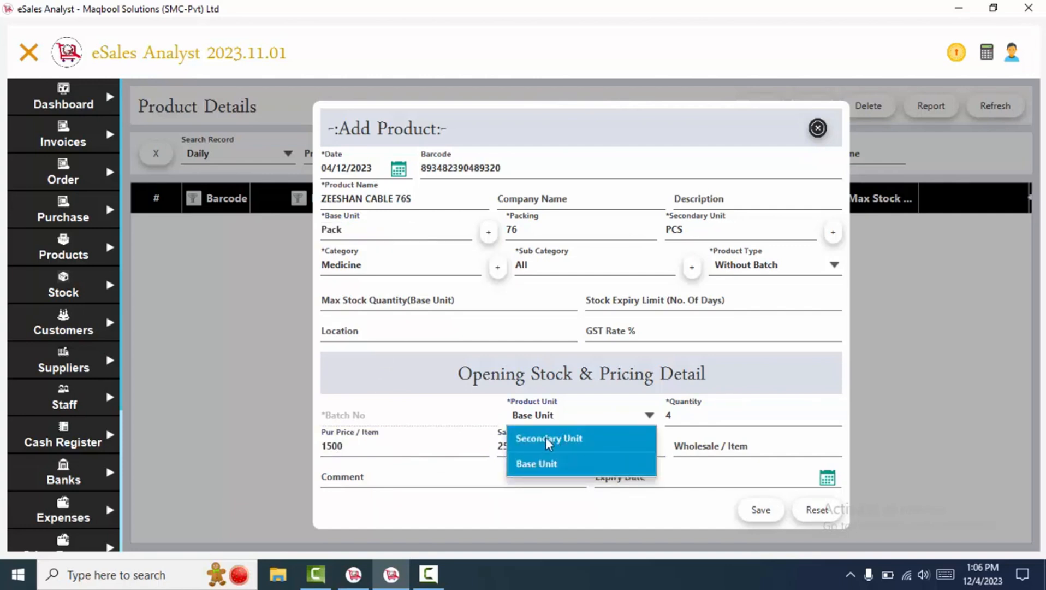
pyautogui.click(527, 443)
pyautogui.press('Tab')
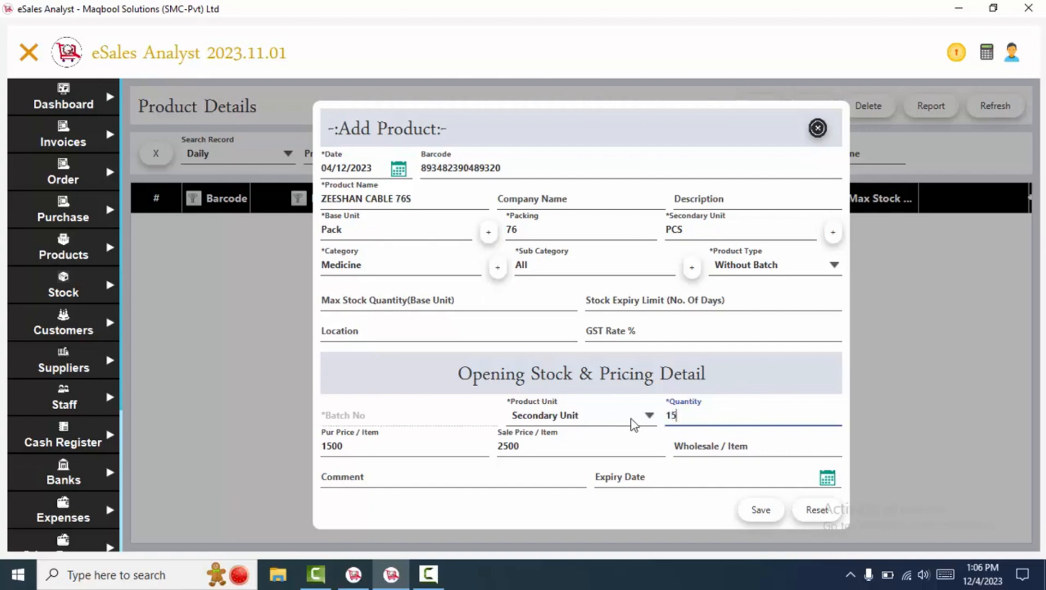
pyautogui.moveTo(703, 414); pyautogui.dragTo(637, 417)
pyautogui.click(688, 227)
pyautogui.doubleClick(688, 228)
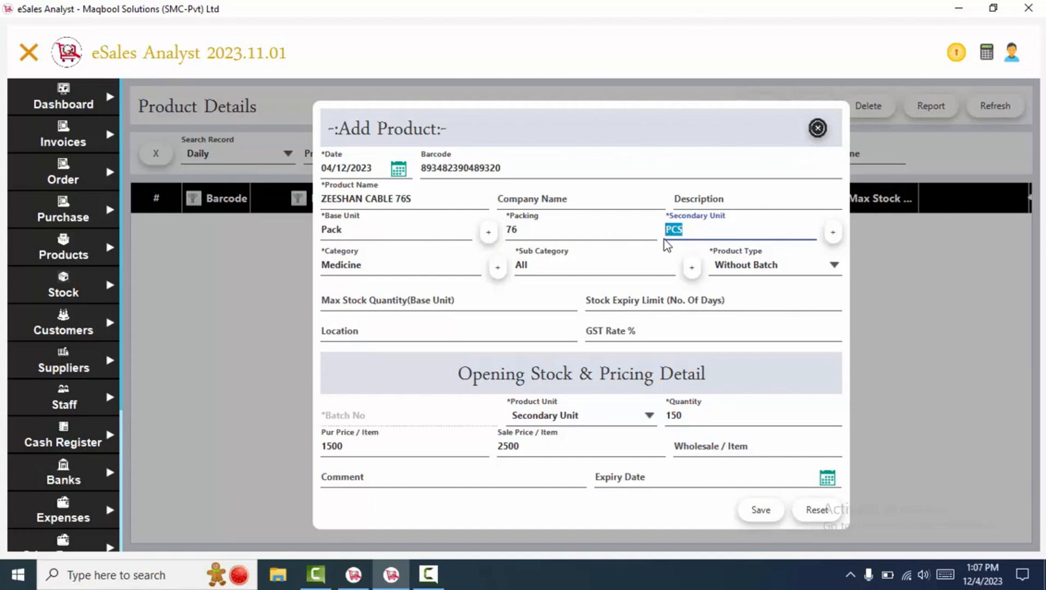
pyautogui.click(745, 417)
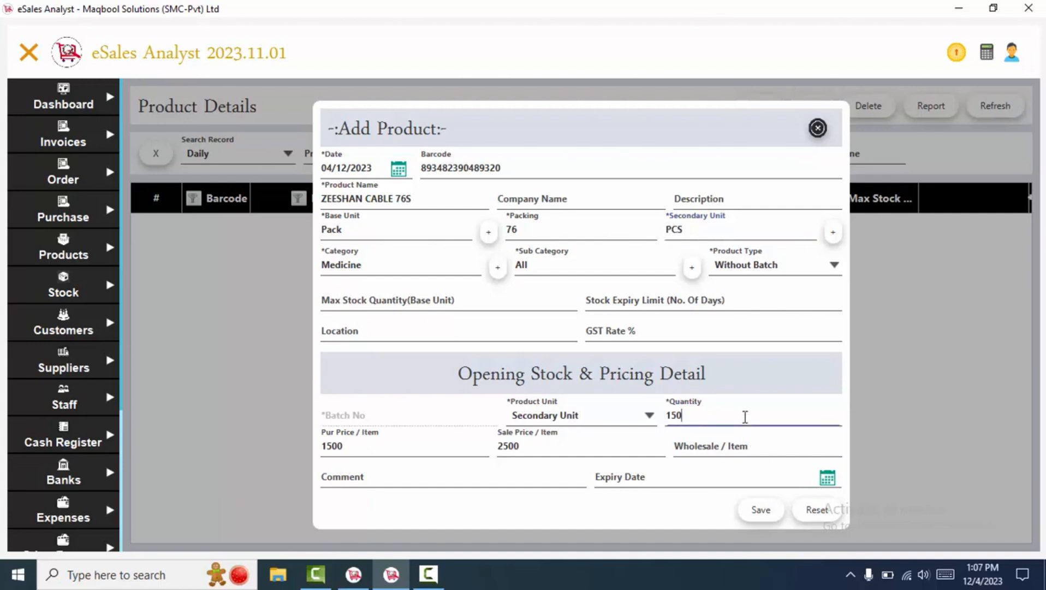
# Step: Set the purchase price per item to 100 and the sale price per item to 250
pyautogui.click(465, 449)
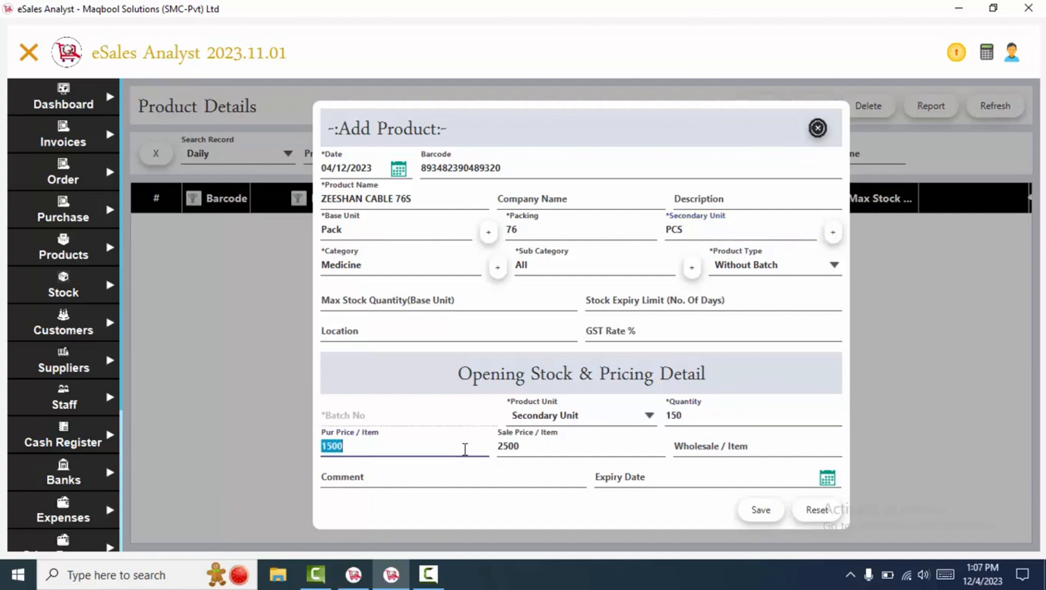
pyautogui.write('100')
pyautogui.press('Tab')
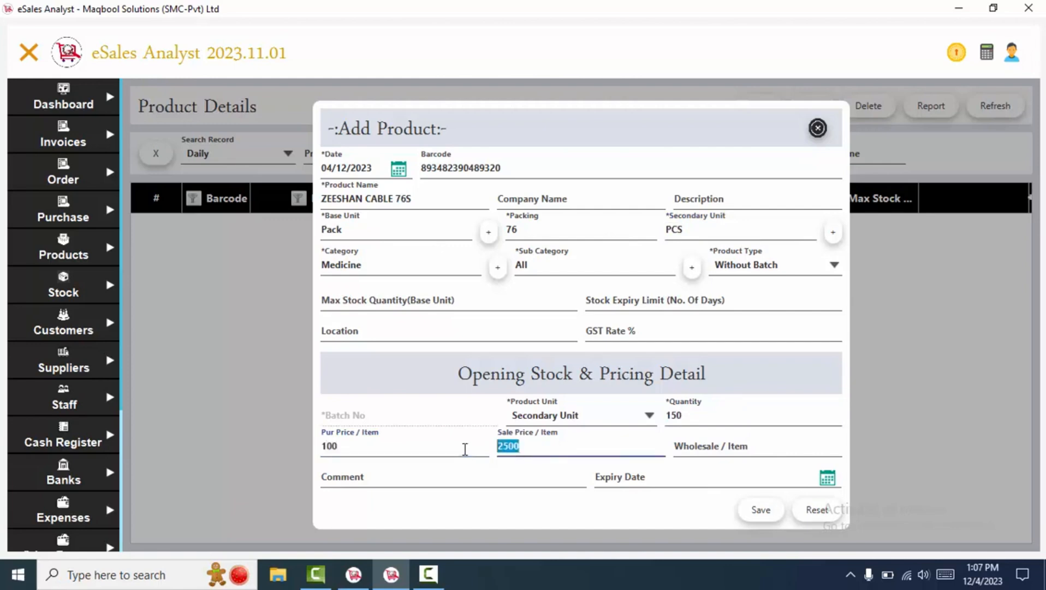
pyautogui.write('2')
pyautogui.press('Tab')
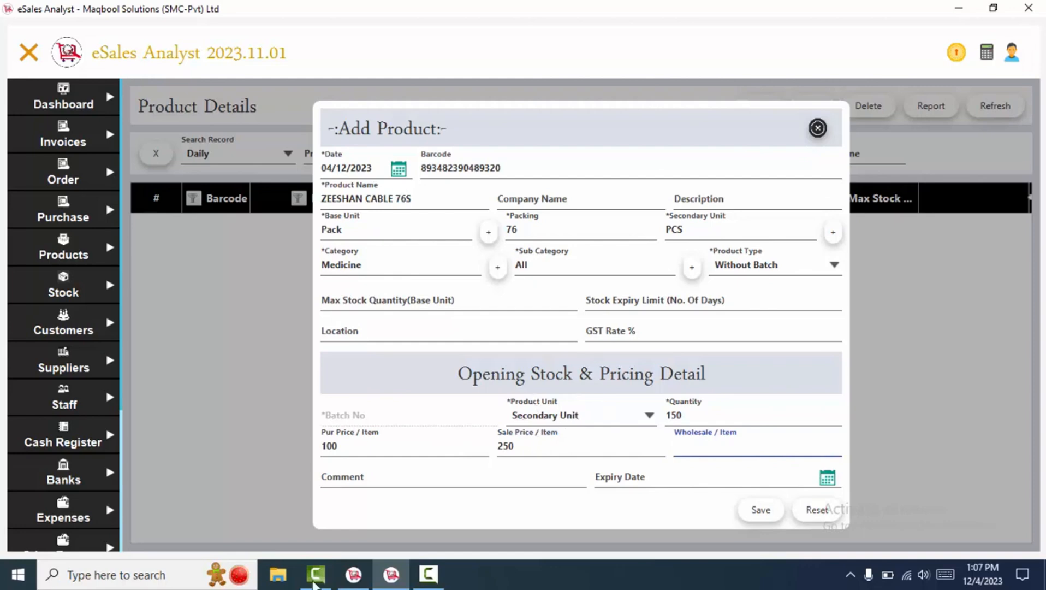
# Step: Compare the product unit options in the new product form with the unit in Panadol Forte Syp 120ml's edit form
pyautogui.click(354, 574)
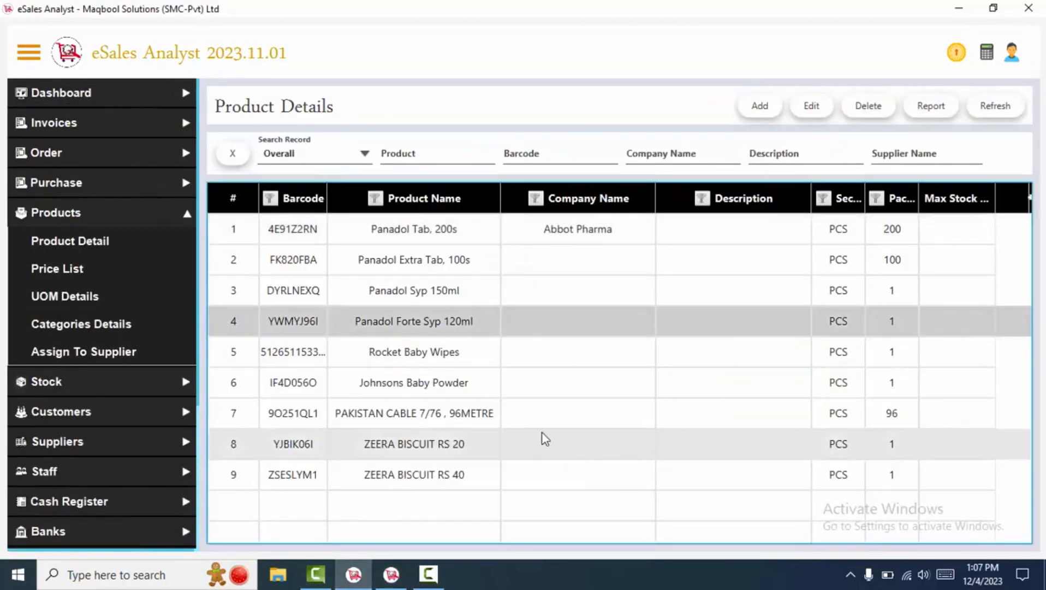
pyautogui.click(392, 575)
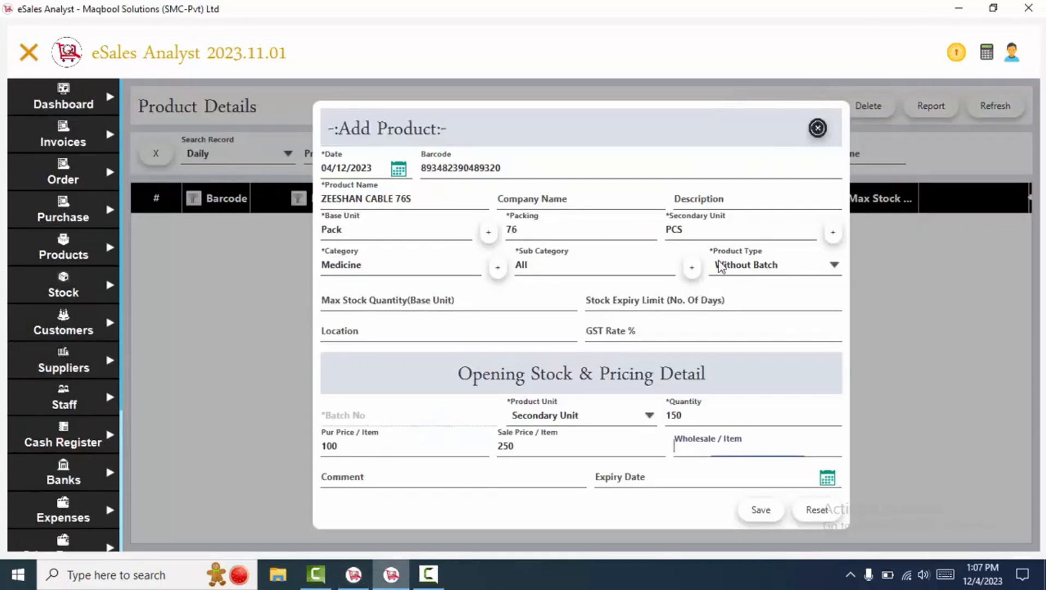
pyautogui.click(572, 417)
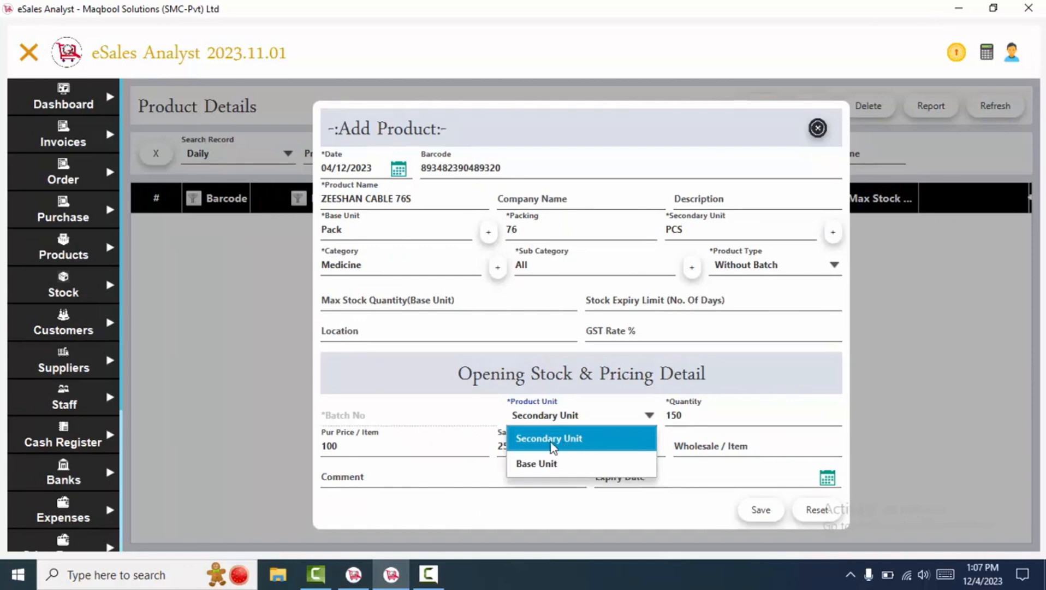
pyautogui.click(353, 575)
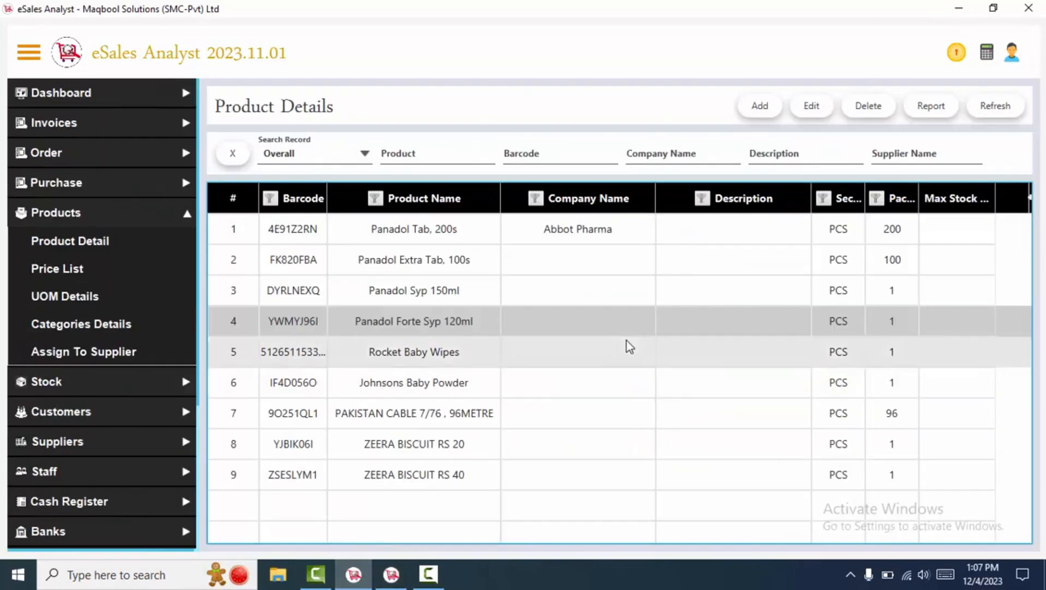
pyautogui.click(811, 105)
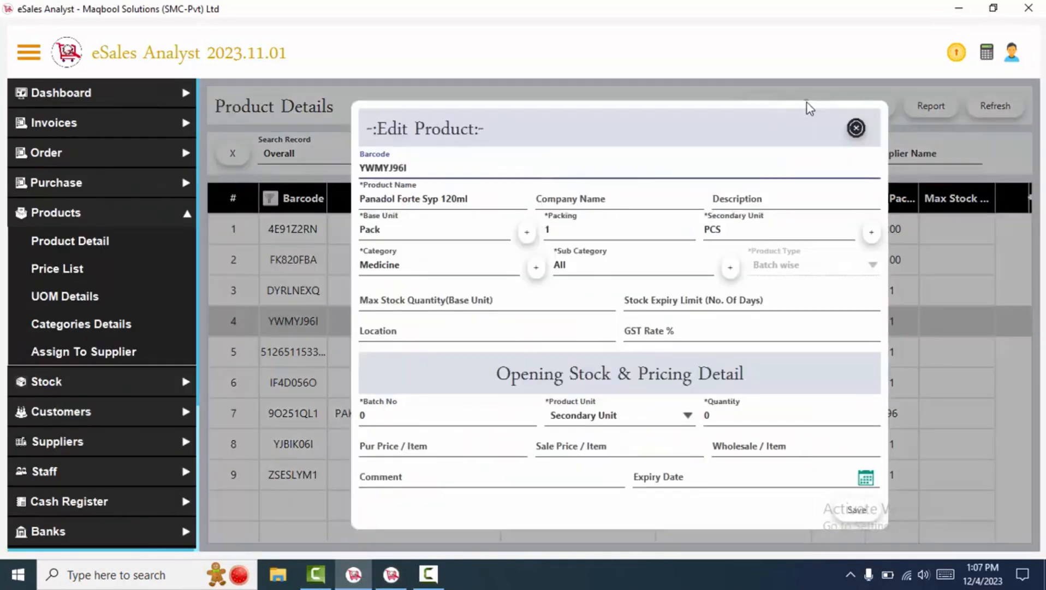
pyautogui.click(588, 415)
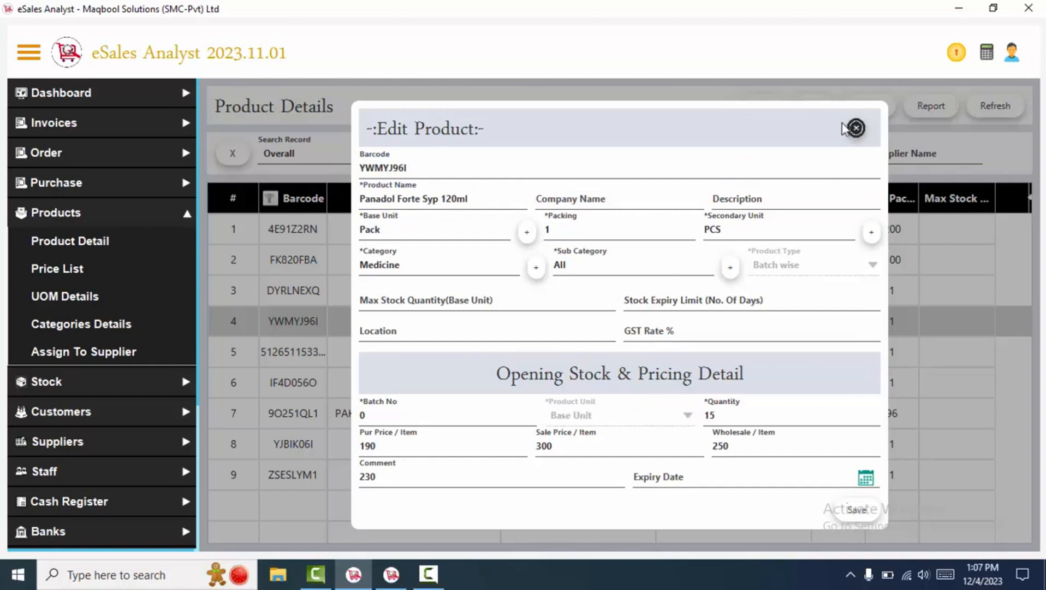
pyautogui.click(855, 128)
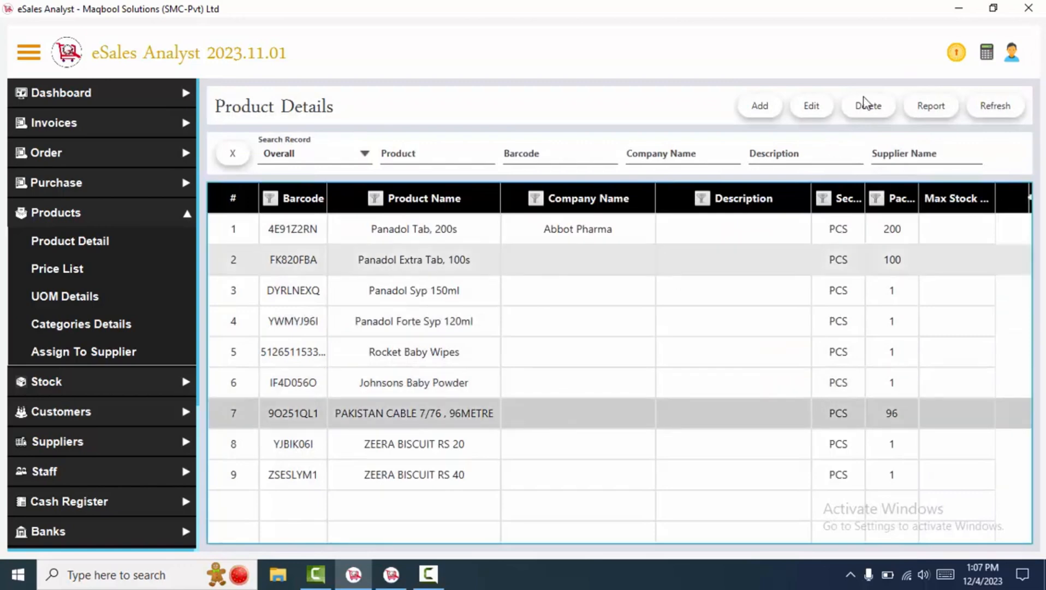
# Step: Examine the product unit and quantity in the edit forms of PAKISTAN CABLE 7/76 , 96METRE and Panadol Tab, 200s
pyautogui.click(812, 107)
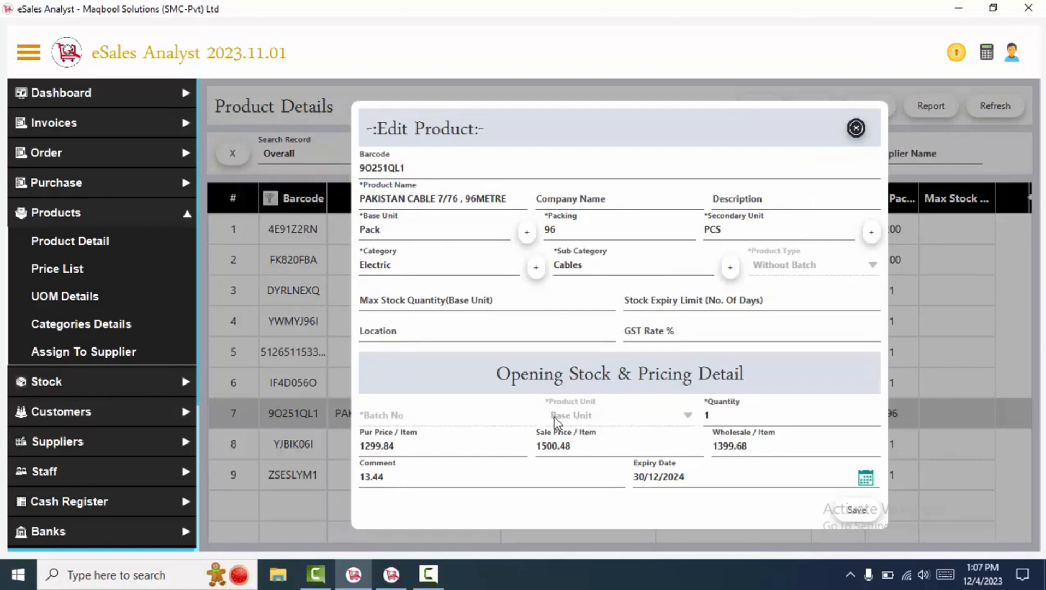
pyautogui.moveTo(717, 413); pyautogui.dragTo(647, 414)
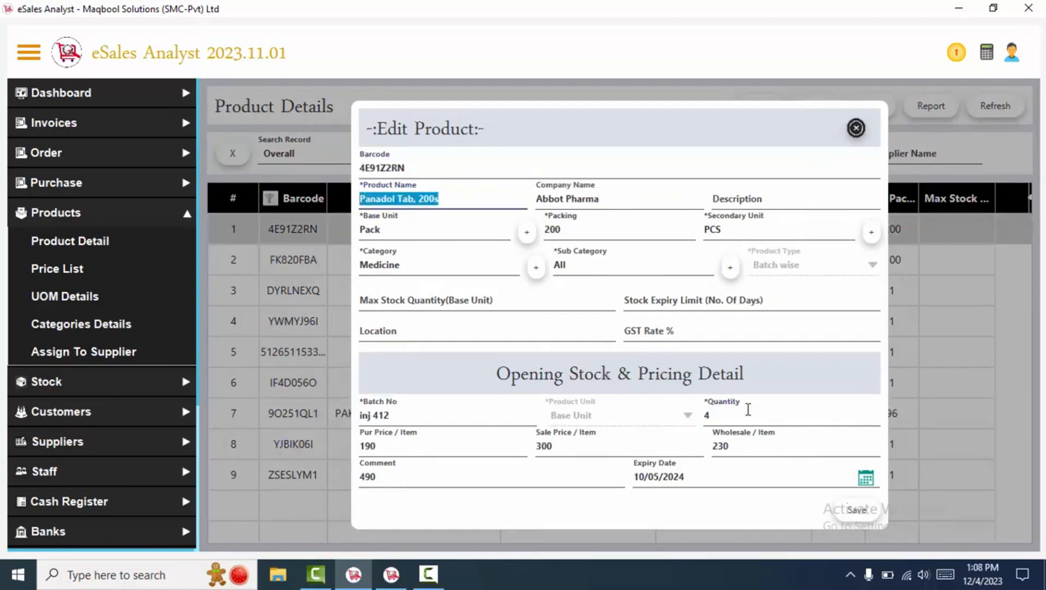
pyautogui.click(856, 128)
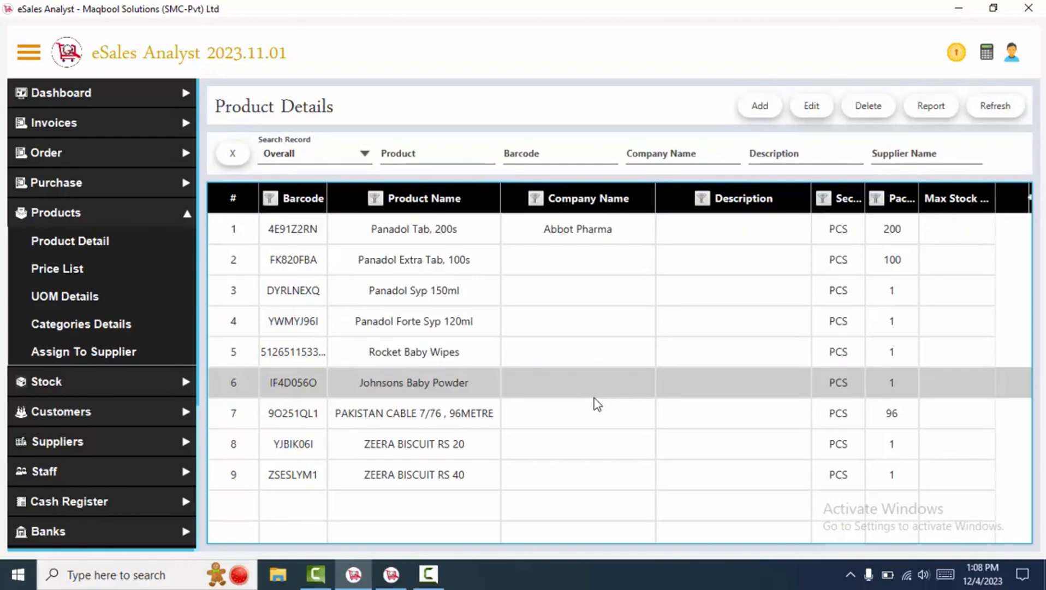